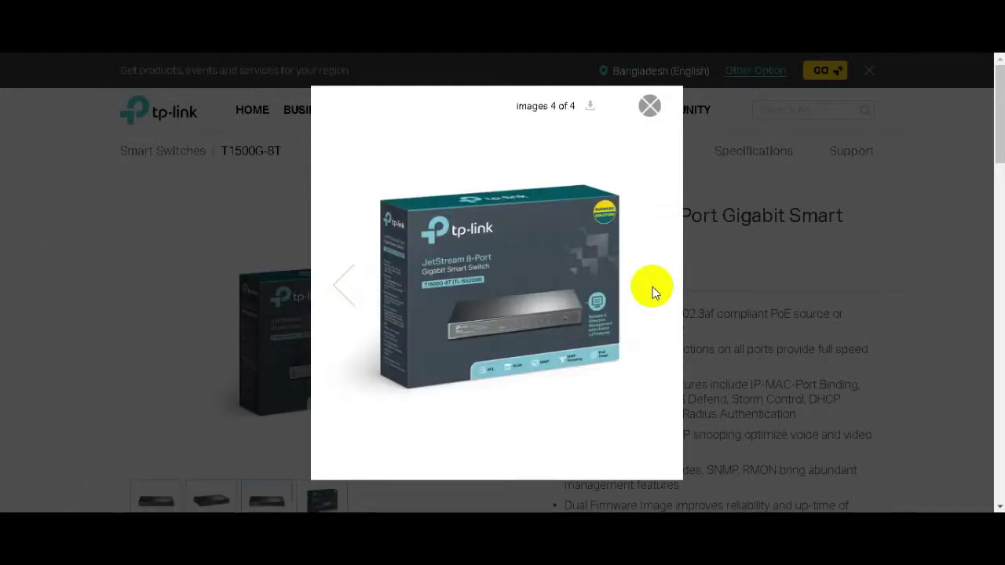
- Close the enlarged package photo and read the T1500G-8T product title and its PoE power feature
left_click(649, 106)
left_click_drag(561, 217, 857, 219)
left_click(731, 265)
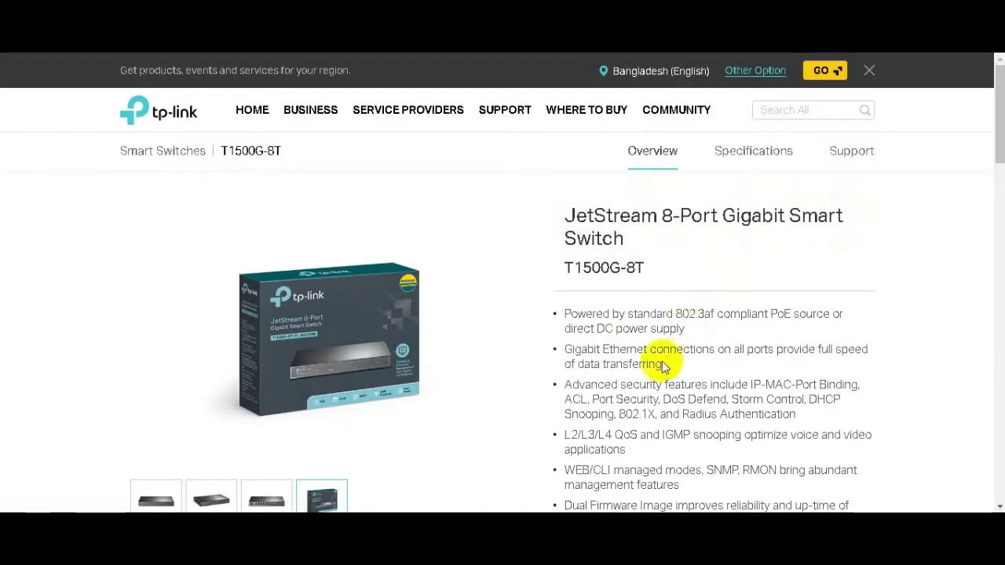
scroll(666, 359, "down", 2)
left_click_drag(545, 162, 869, 178)
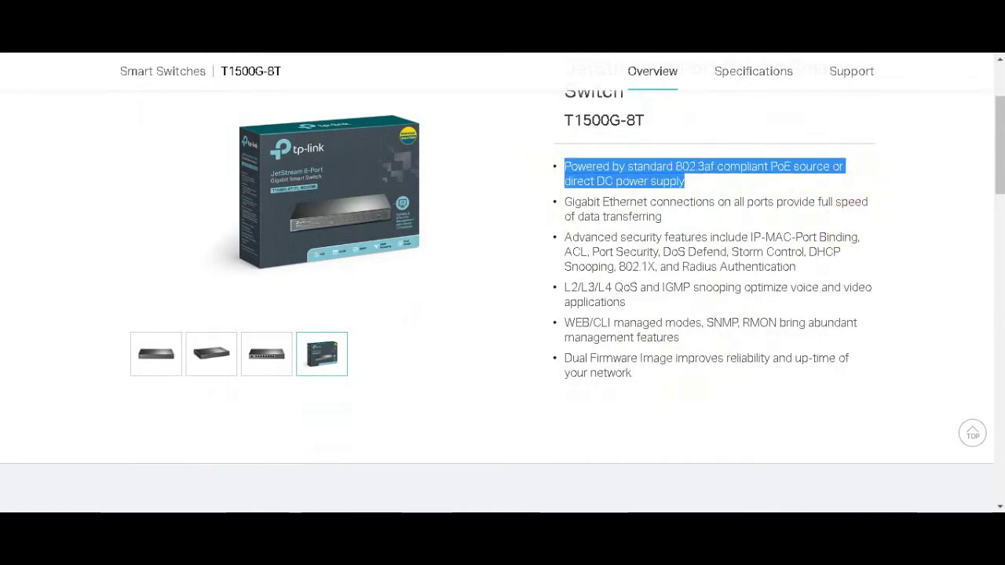
scroll(683, 387, "down", 1)
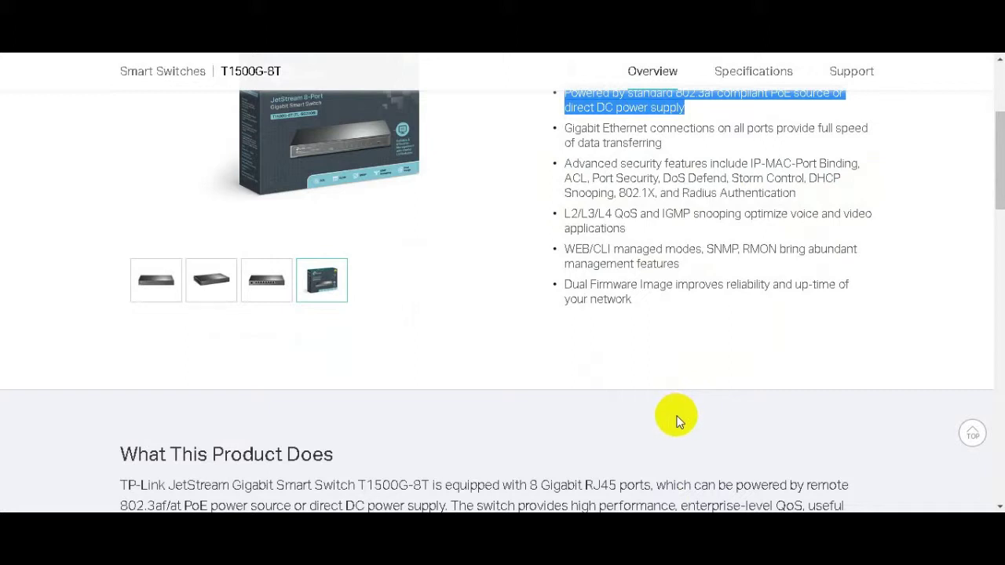
- View the enlarged third product photo showing the switch's Ethernet ports and close it
left_click(275, 292)
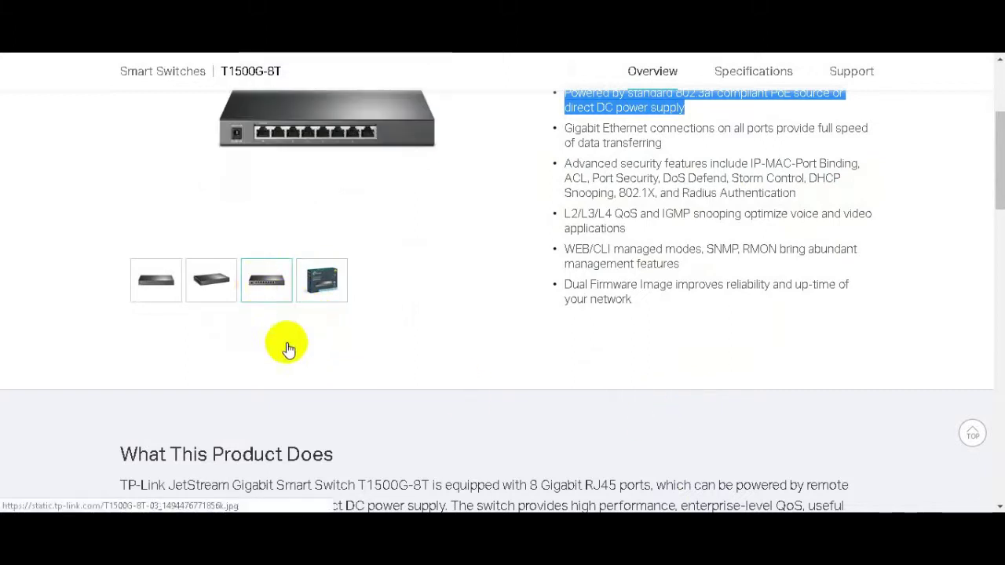
left_click(243, 118)
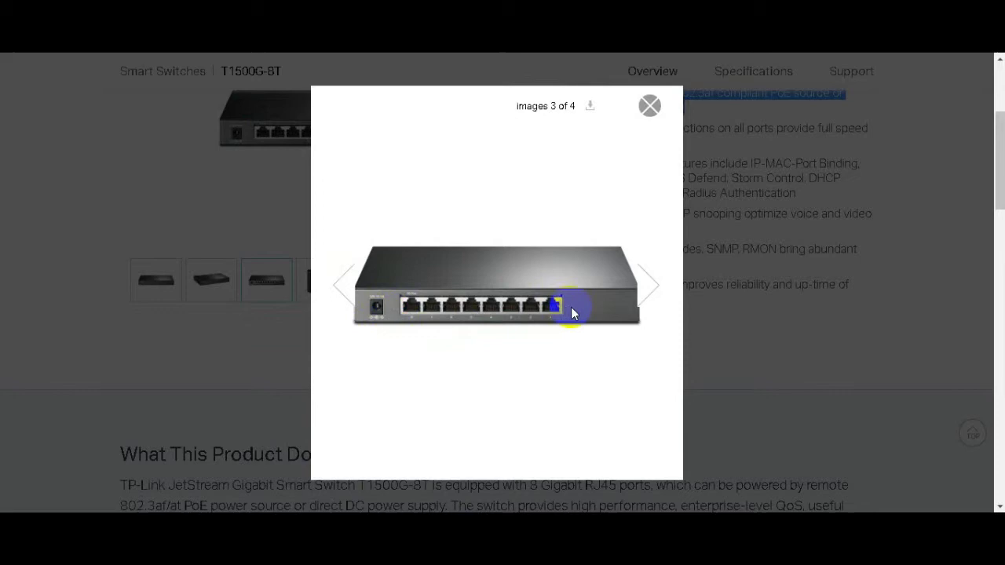
left_click(802, 349)
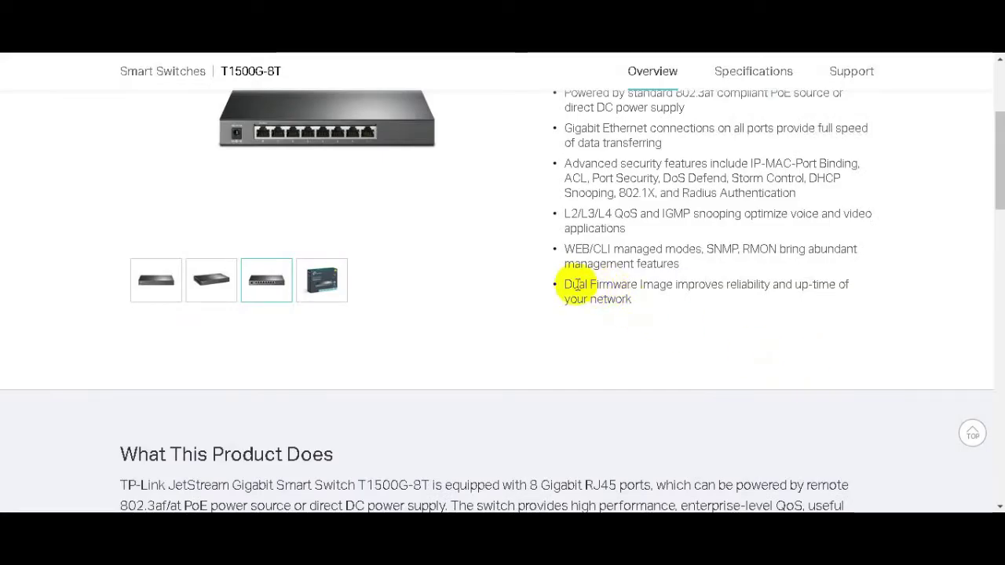
- Read through the product overview, including the product description, Power over Ethernet, Advanced QoS and Layer 2 feature sections
scroll(707, 365, "down", 4)
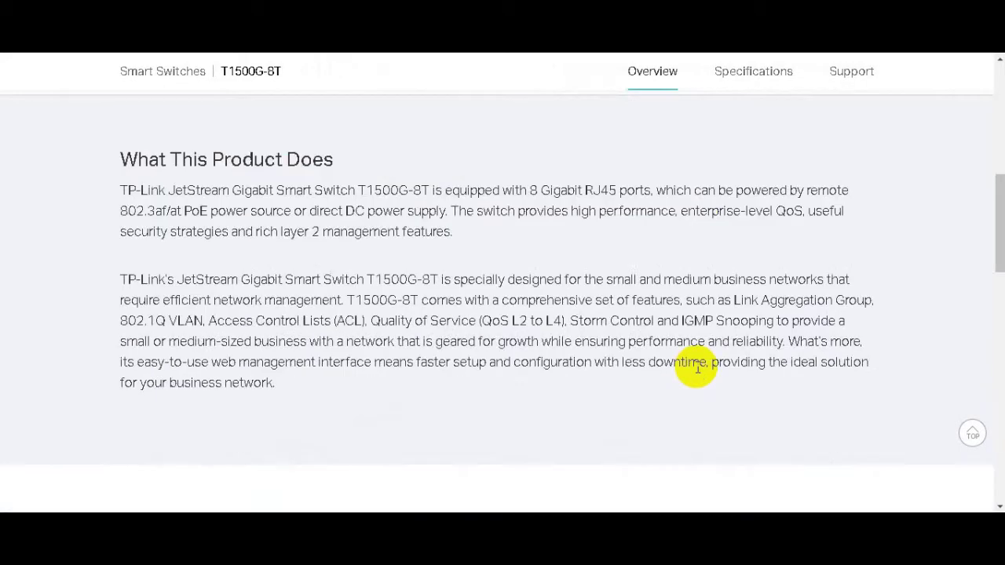
scroll(697, 367, "down", 4)
scroll(696, 367, "down", 2)
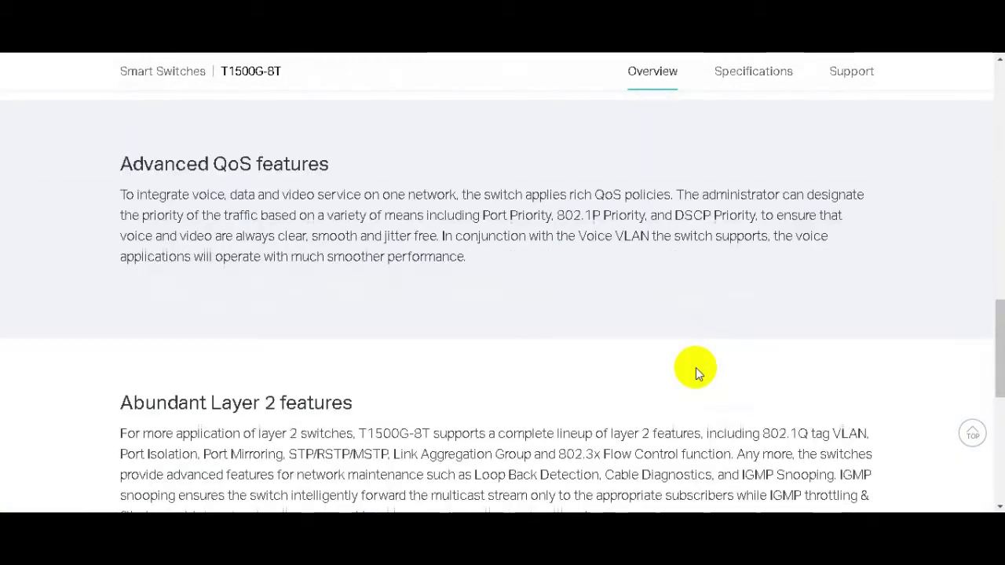
scroll(694, 369, "down", 5)
scroll(696, 410, "up", 11)
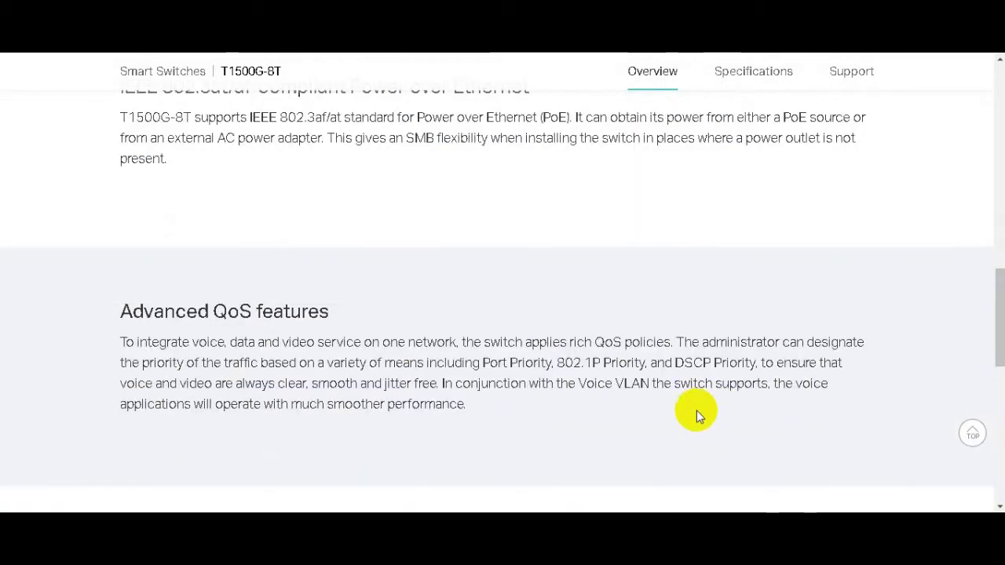
scroll(696, 411, "up", 5)
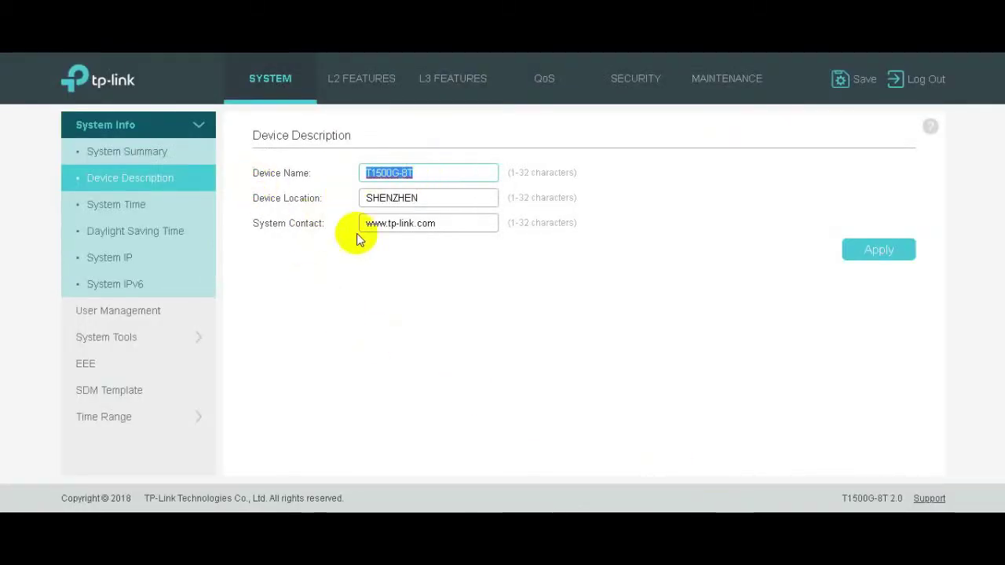
- Check the switch's device description, and inspect the port status and system information in the system summary
left_click_drag(451, 225, 303, 210)
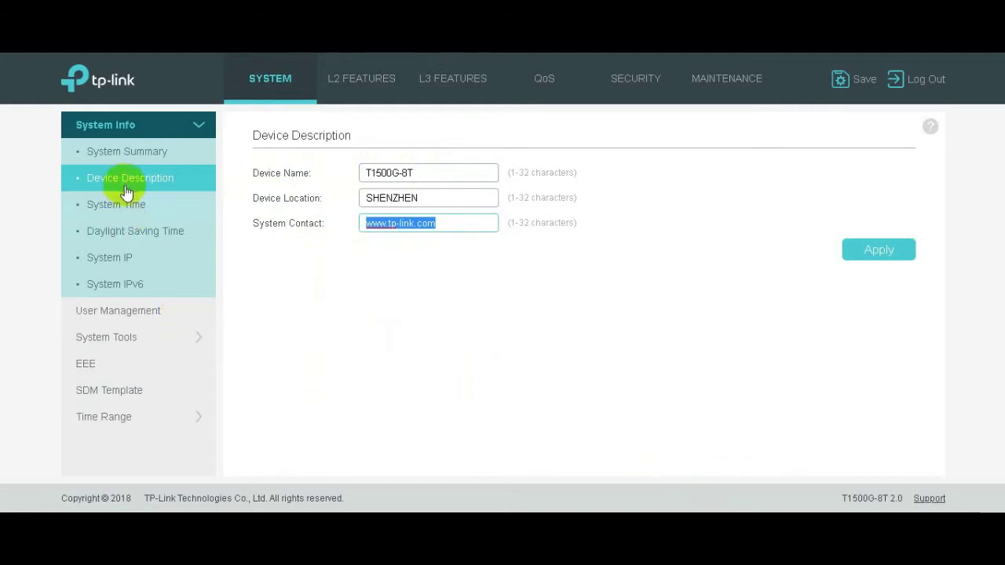
left_click(134, 155)
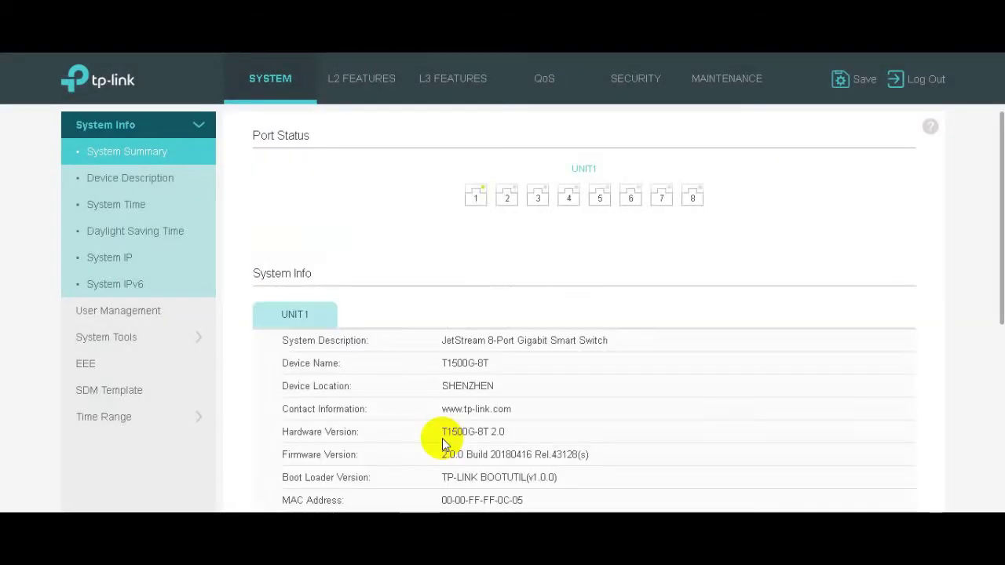
mouse_move(691, 200)
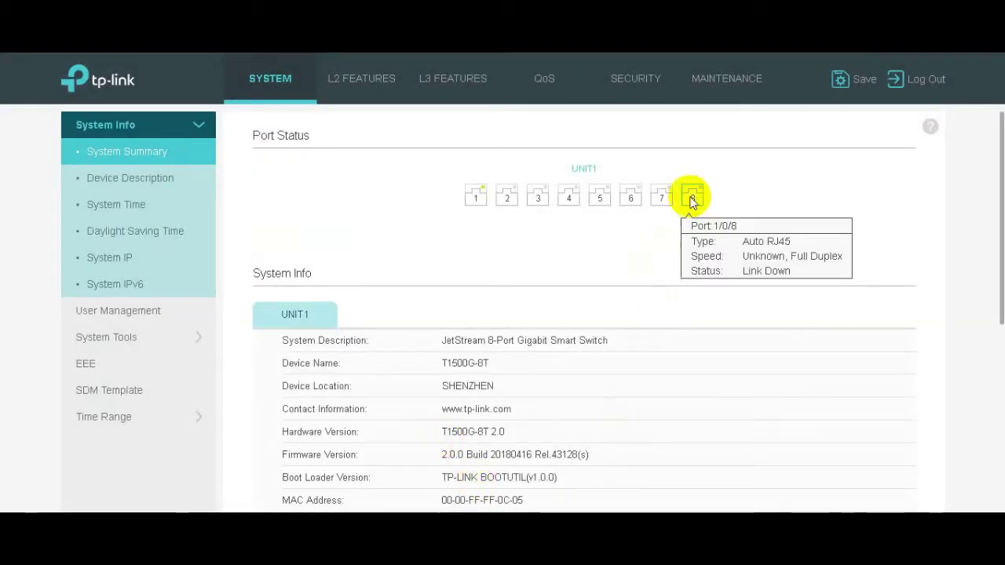
mouse_move(483, 204)
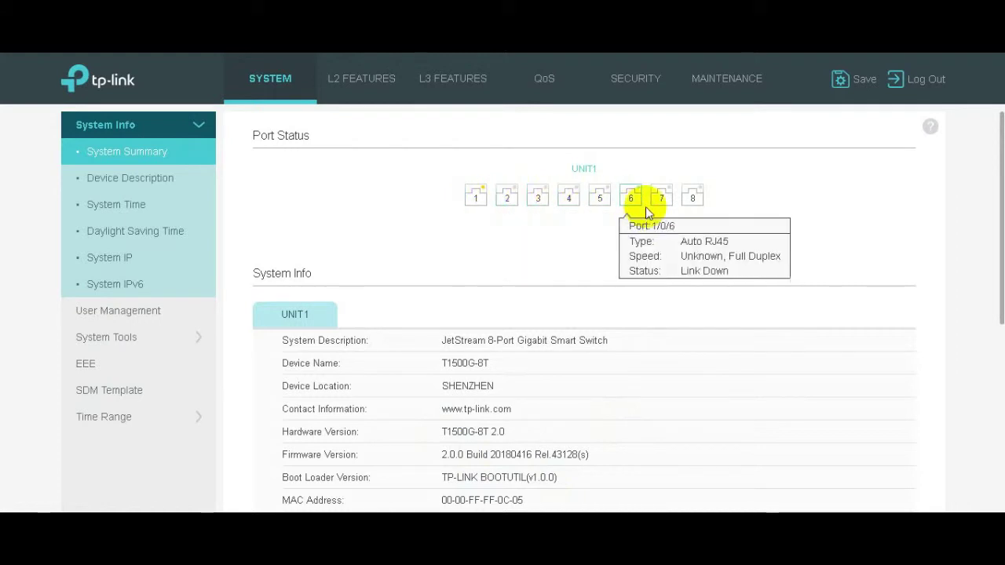
scroll(539, 260, "down", 2)
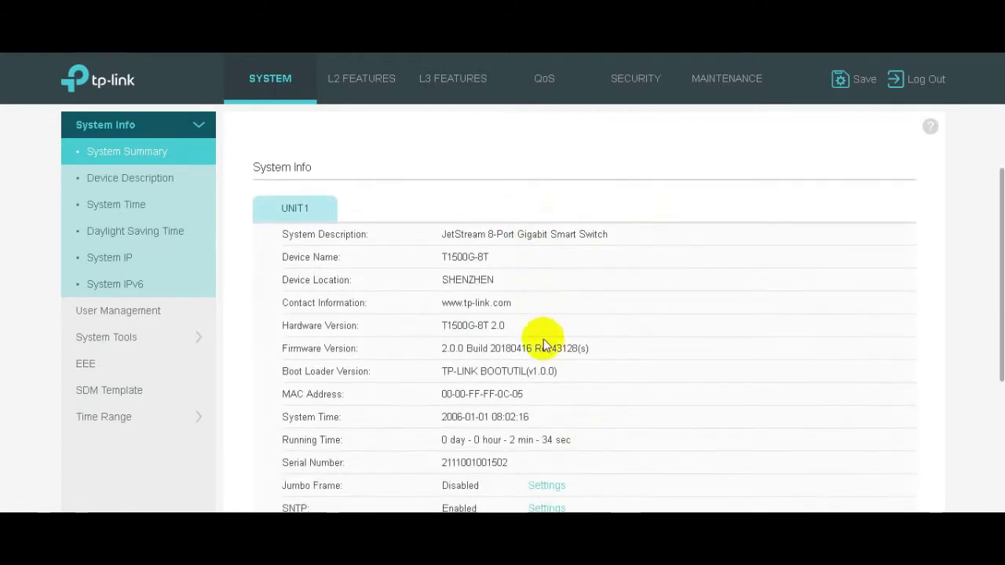
scroll(544, 347, "down", 2)
scroll(544, 347, "down", 2)
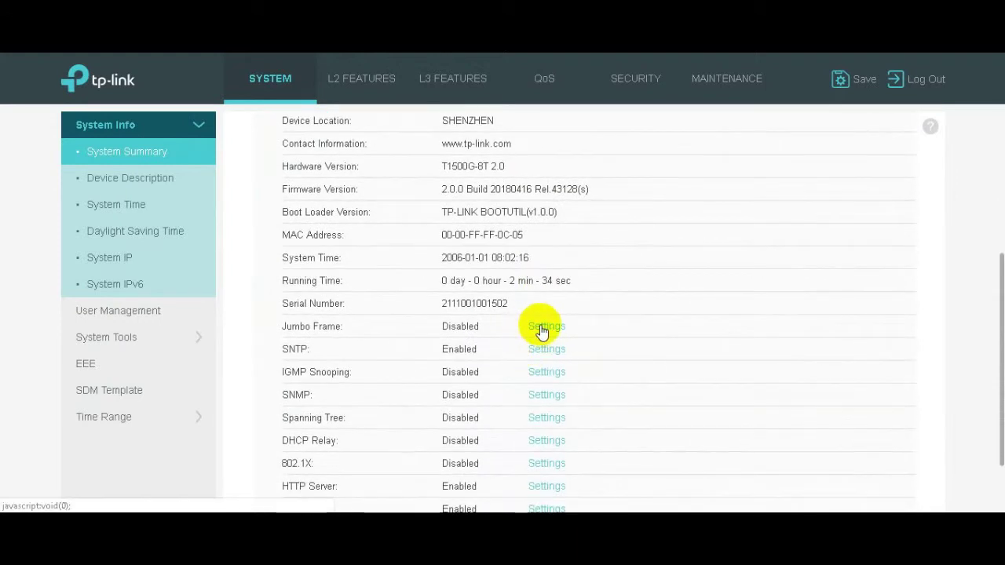
- Open the Jumbo Frame settings and review the port configuration table
left_click(503, 443)
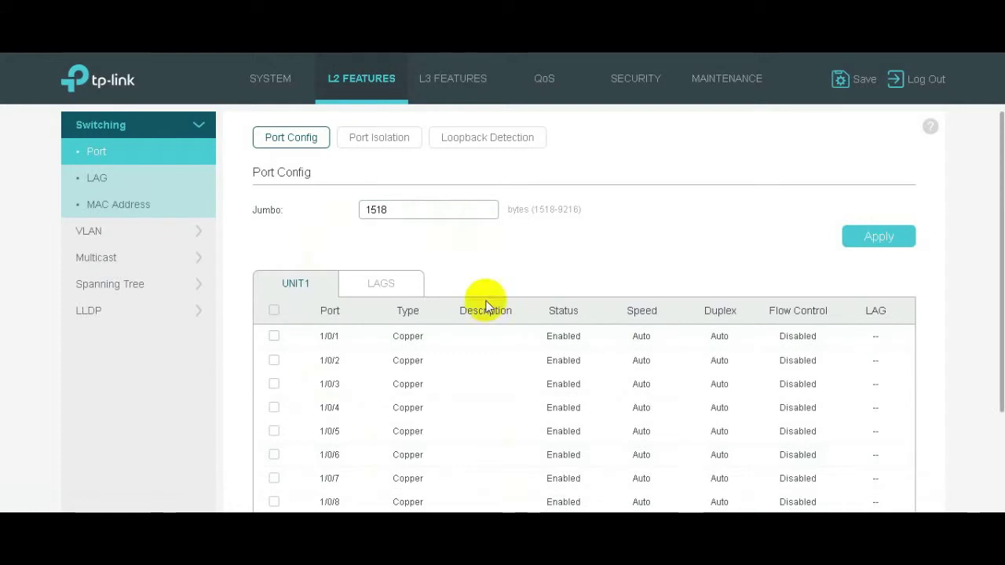
scroll(484, 362, "down", 1)
scroll(487, 402, "down", 1)
scroll(487, 401, "up", 2)
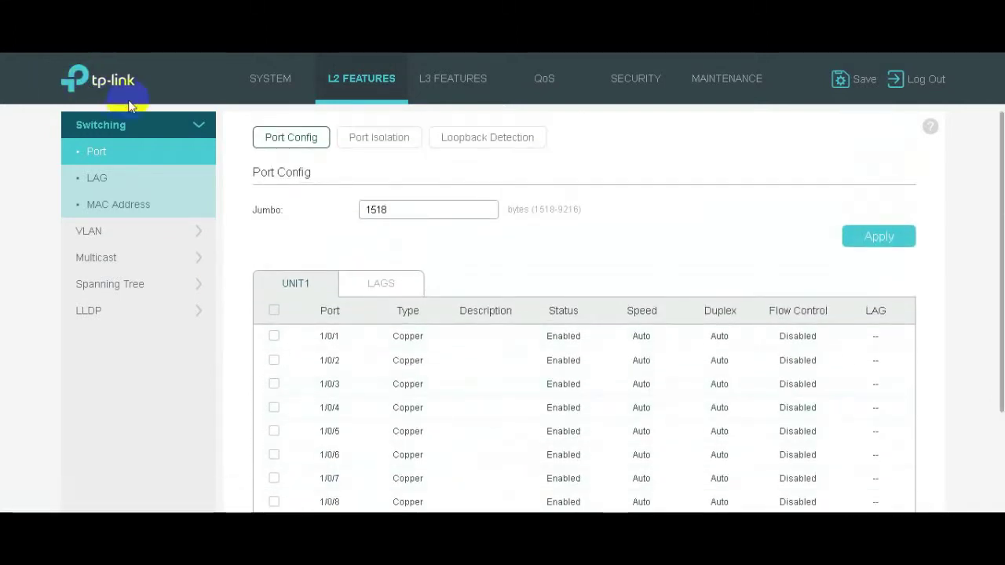
- Return to the system summary and review the feature status list down to the SSH entry
left_click(280, 82)
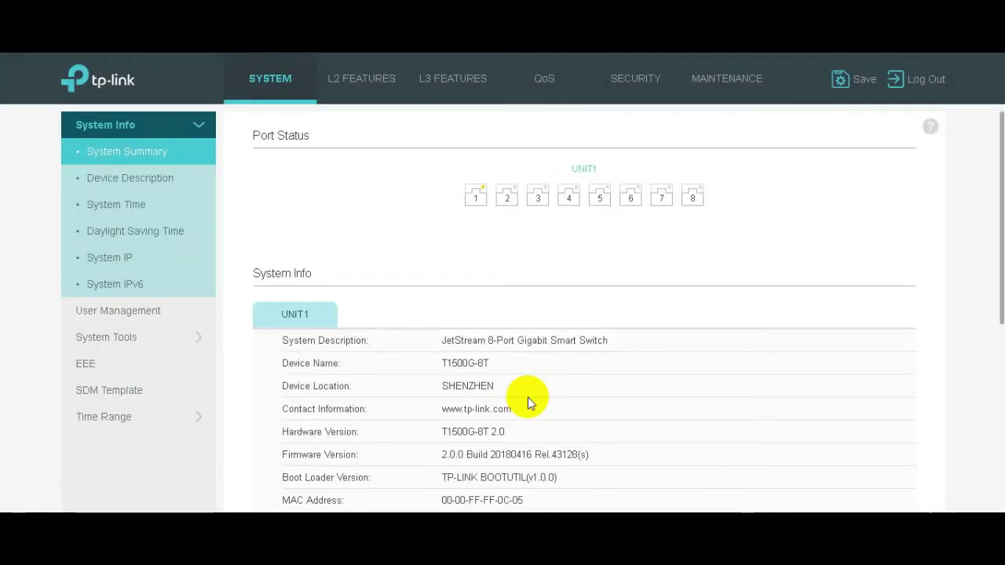
scroll(527, 399, "down", 3)
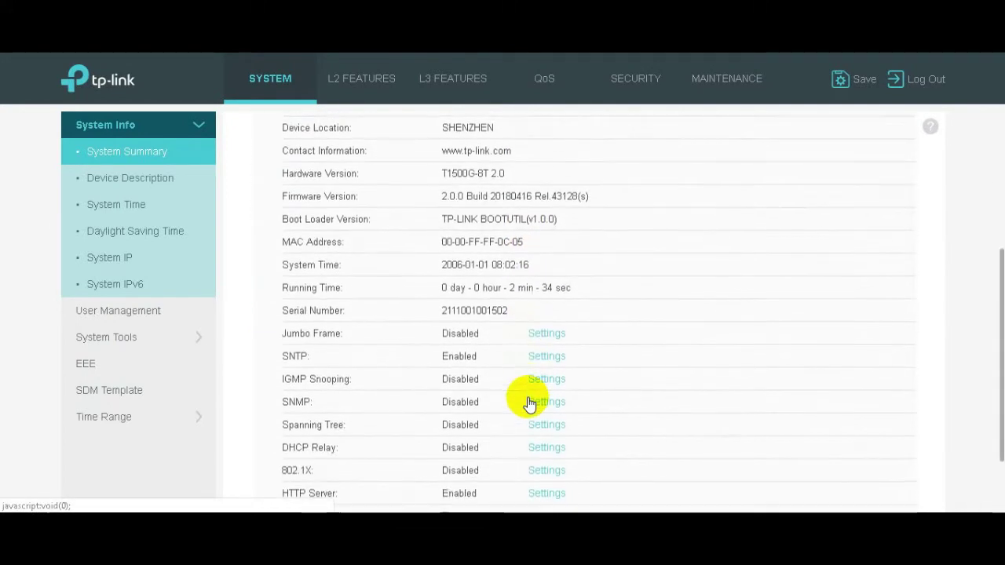
scroll(528, 402, "down", 2)
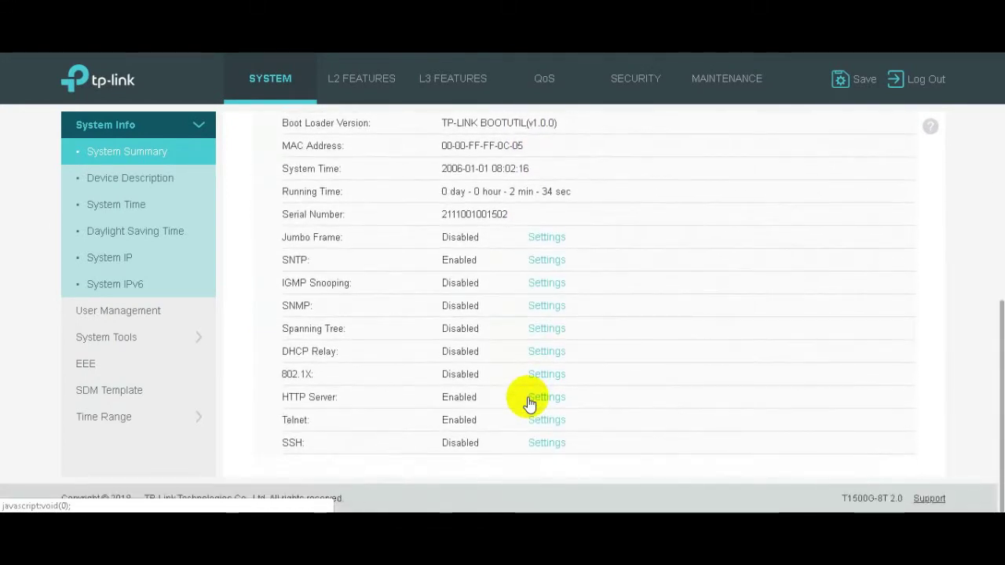
scroll(530, 403, "up", 4)
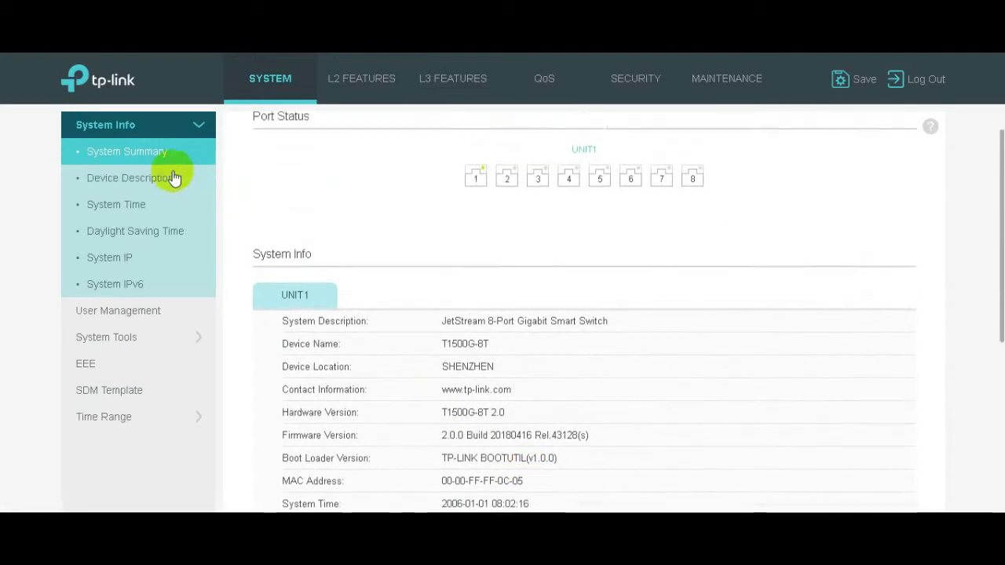
- Review the System Time configuration and the Daylight Saving Time configuration
left_click(110, 203)
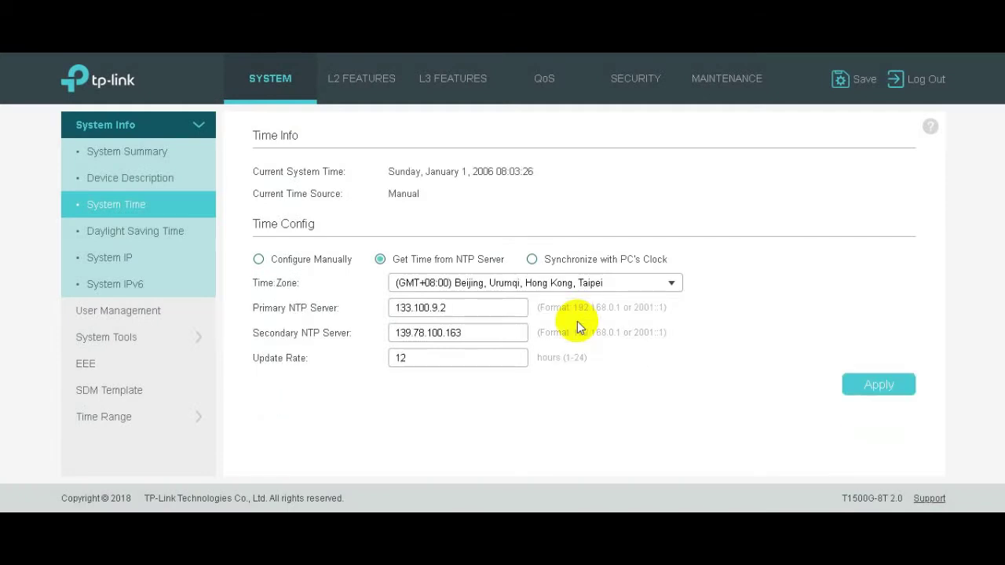
left_click(167, 234)
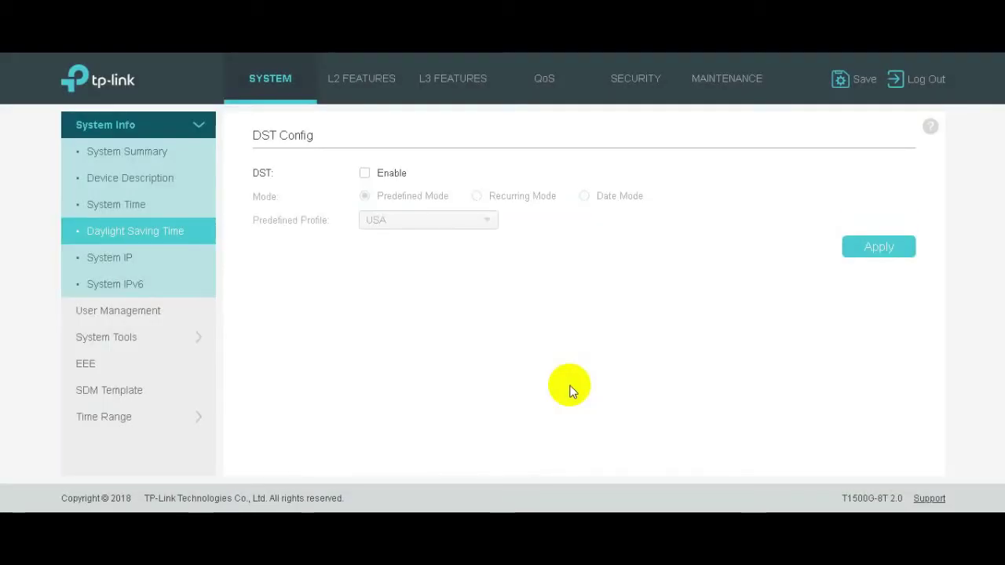
- Examine the System IP configuration and the System IPv6 configuration, including the MAC address and global address table
left_click(126, 264)
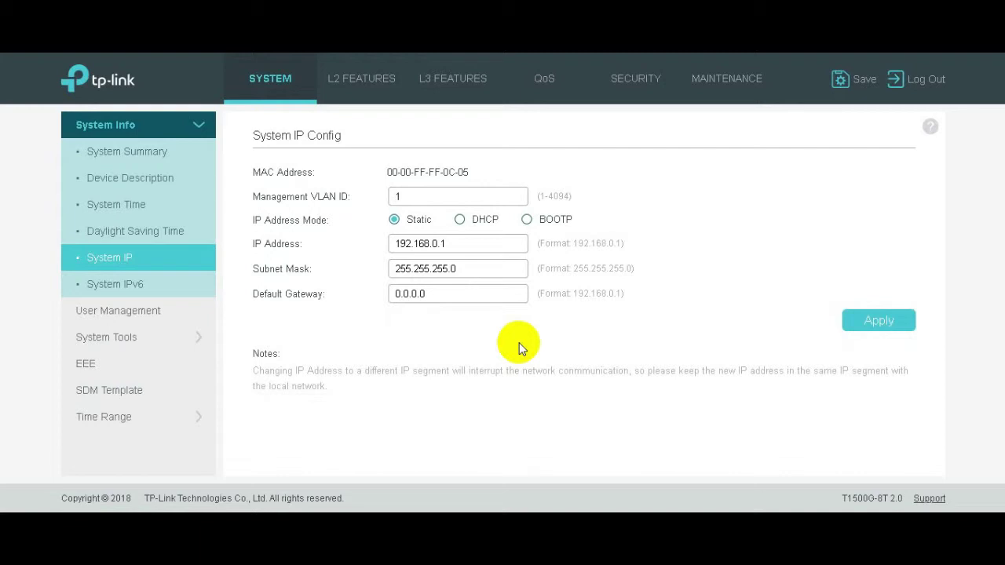
left_click(479, 178)
left_click_drag(479, 179, 353, 162)
left_click(328, 245)
left_click(113, 284)
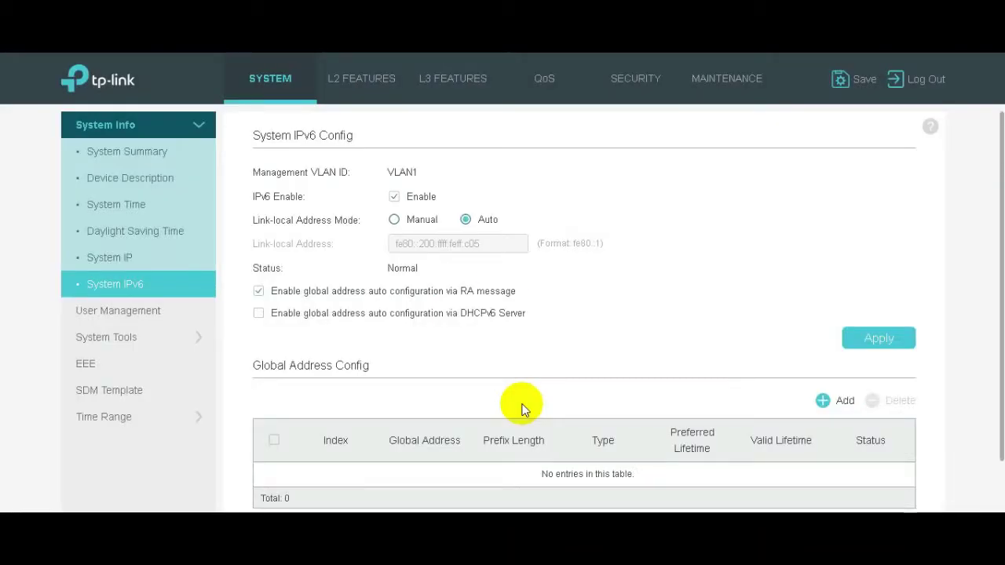
scroll(588, 385, "down", 1)
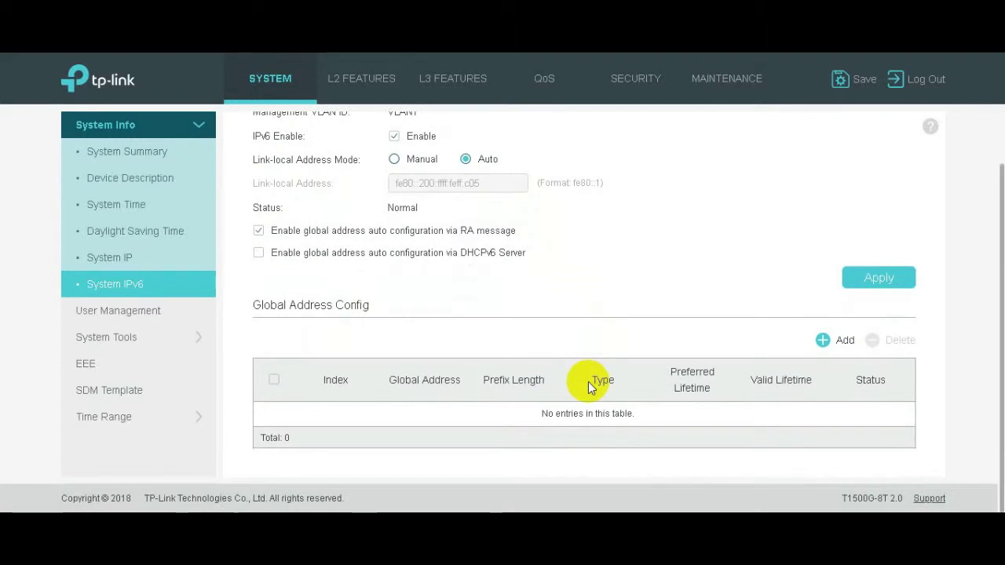
- Open the new-user form in User Management, inspect its username and password fields, and cancel without creating an account
left_click(118, 310)
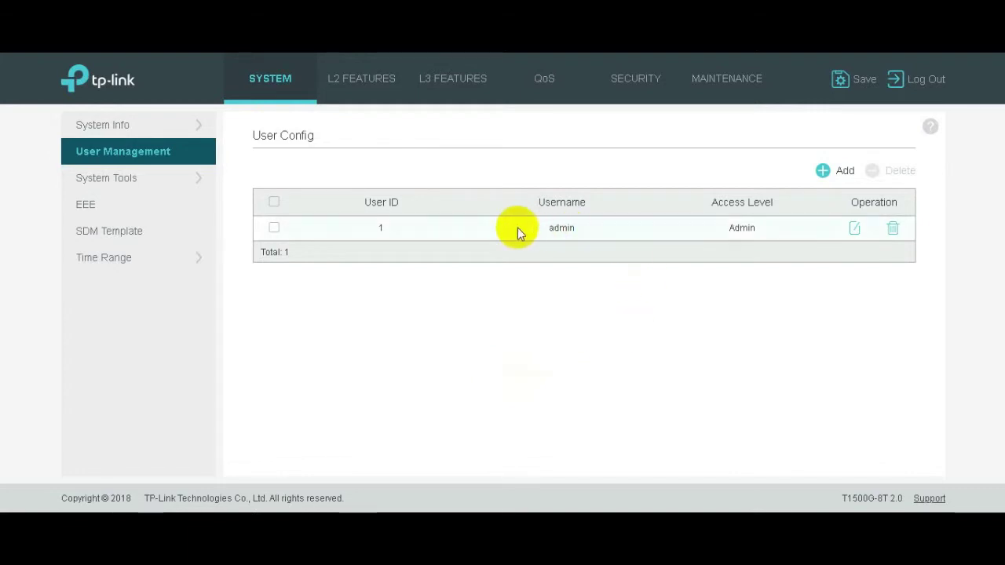
left_click(845, 169)
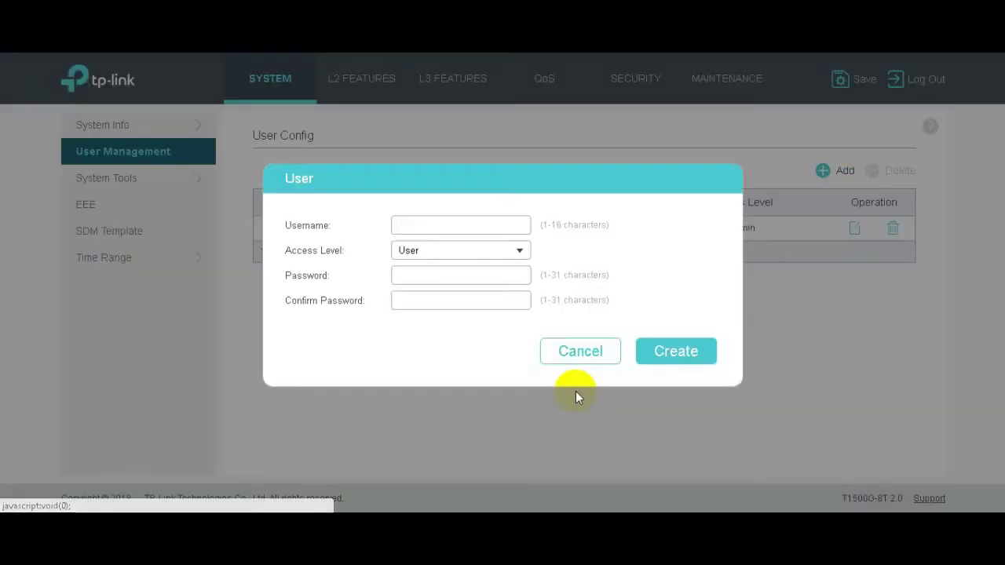
left_click(436, 225)
left_click(437, 275)
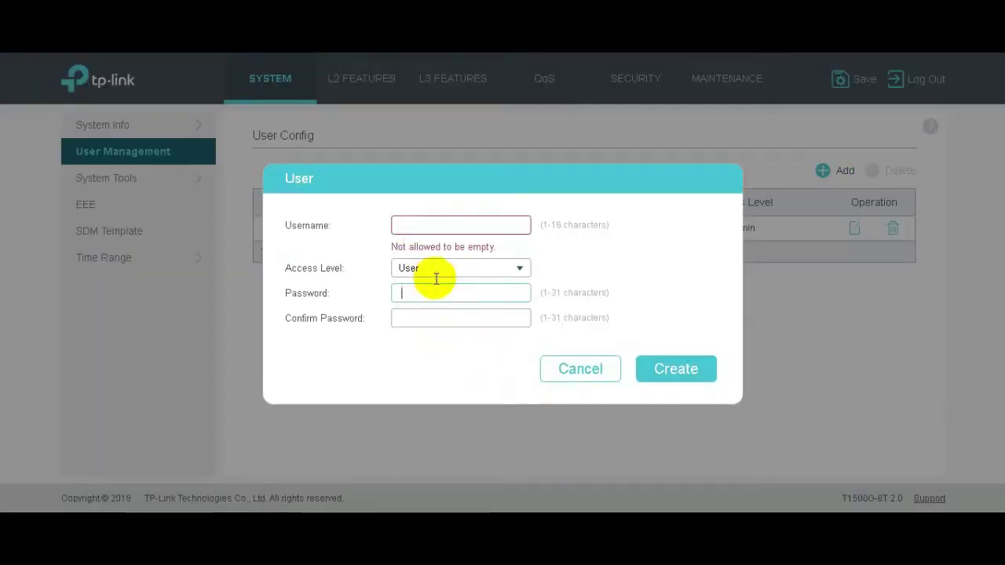
left_click(439, 318)
left_click(584, 385)
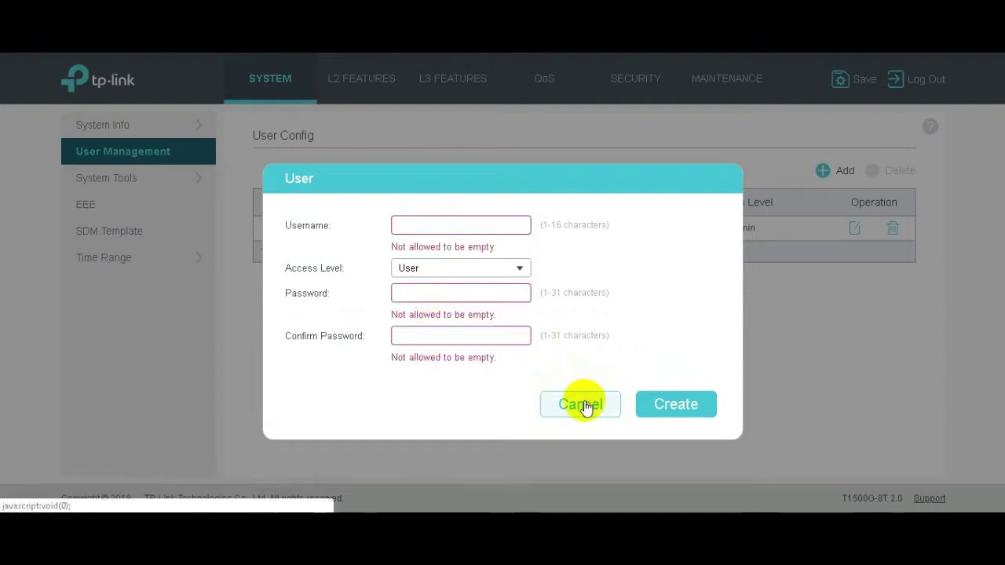
left_click(584, 406)
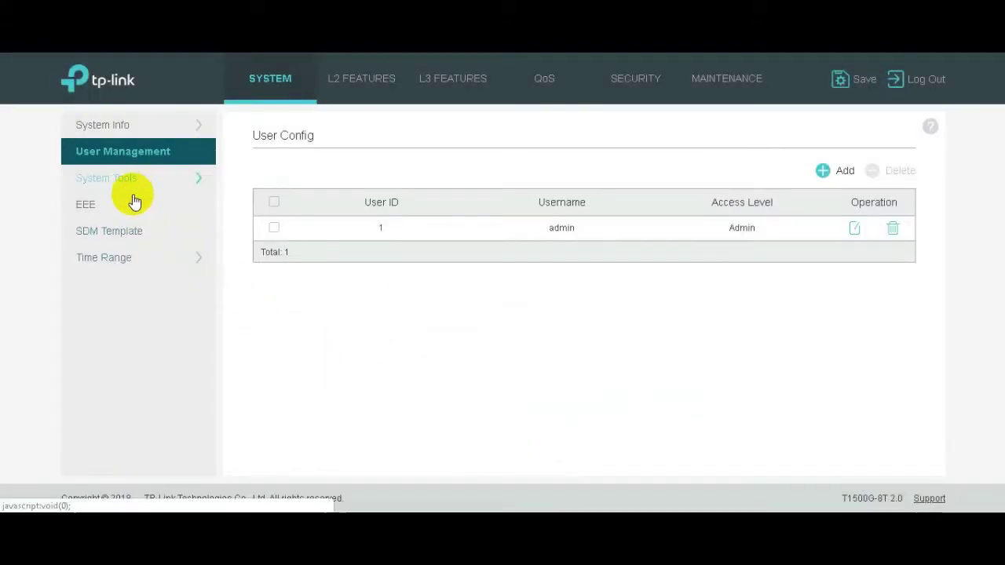
- Open the Boot Config page in System Tools and review the startup and backup image details
left_click(128, 193)
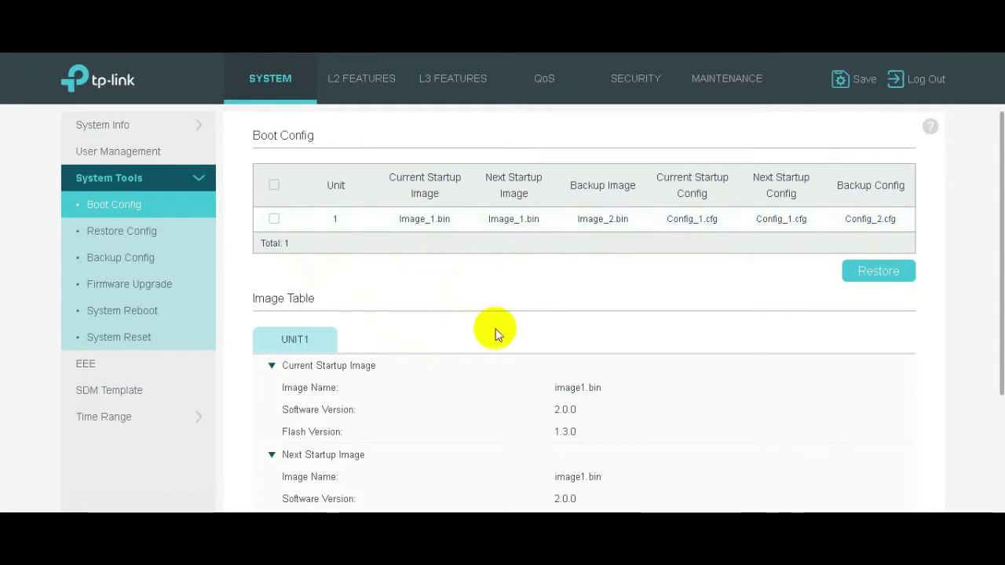
scroll(495, 334, "down", 3)
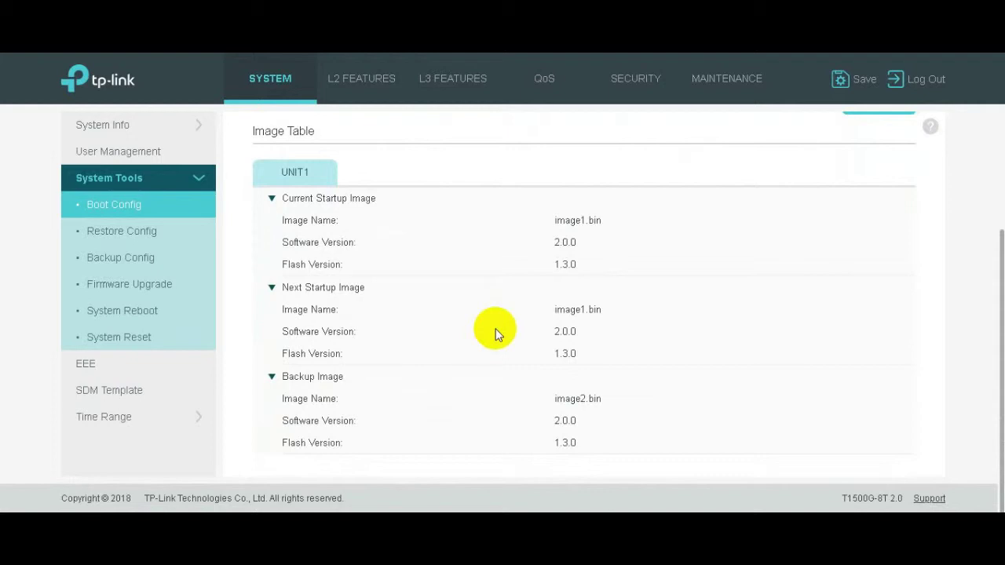
scroll(495, 334, "up", 3)
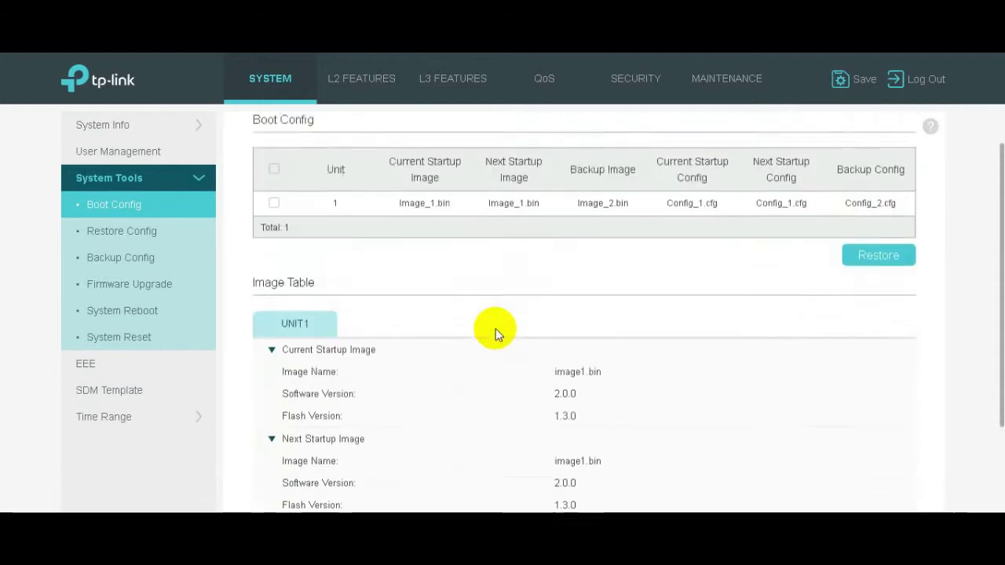
- Review the remaining System Tools pages: Restore Config, Backup Config, Firmware Upgrade, System Reboot and System Reset
left_click(110, 229)
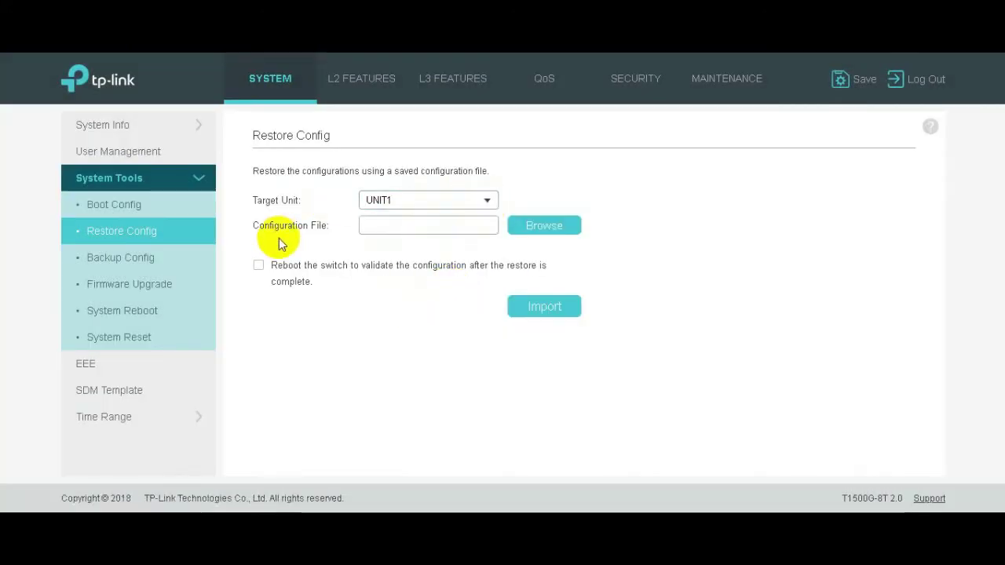
left_click(182, 262)
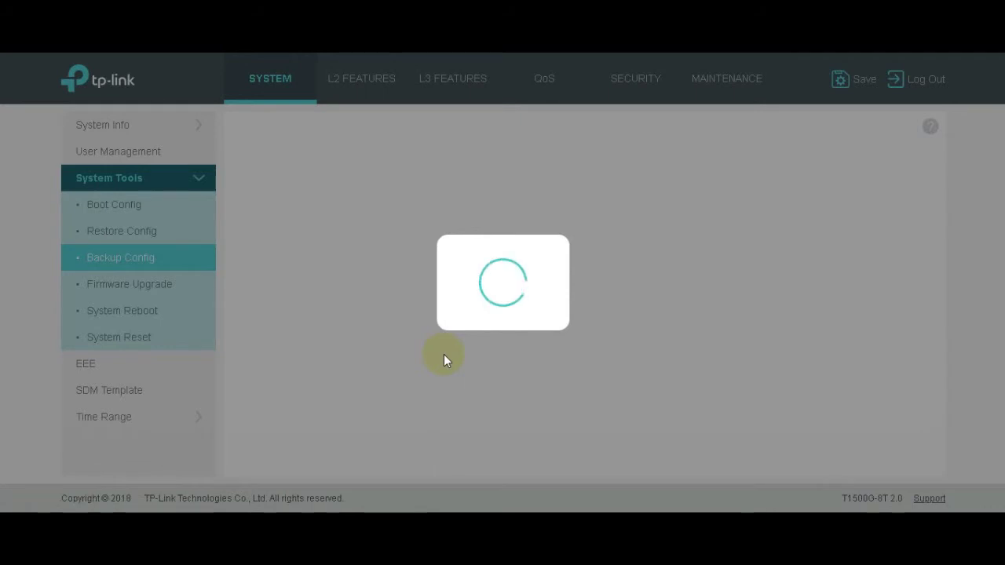
left_click(138, 287)
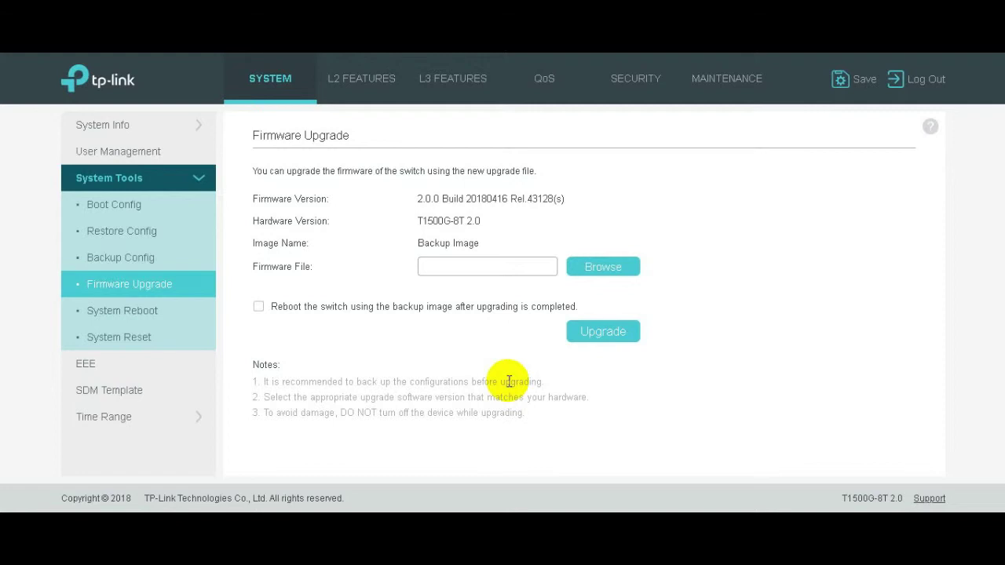
left_click(124, 312)
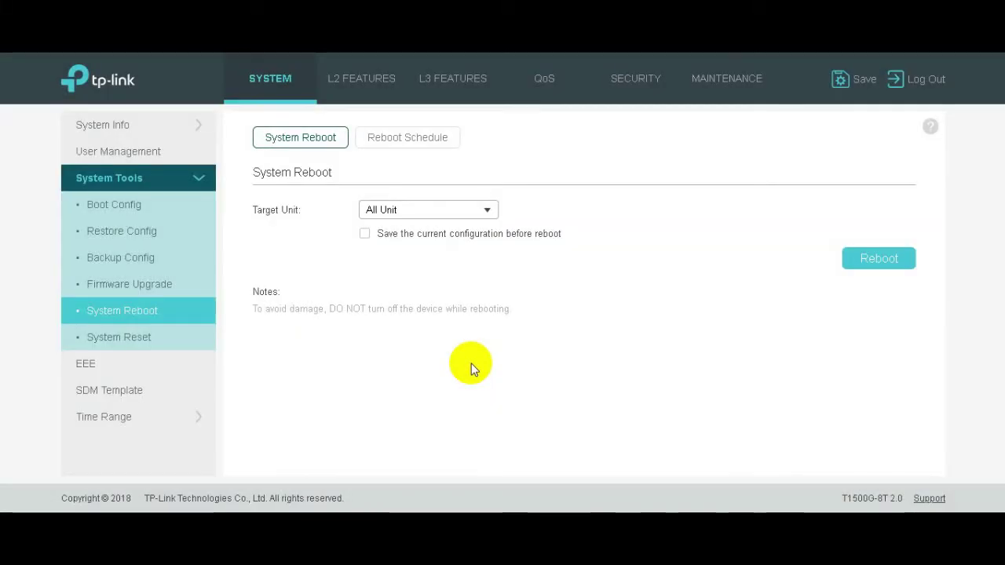
left_click(127, 339)
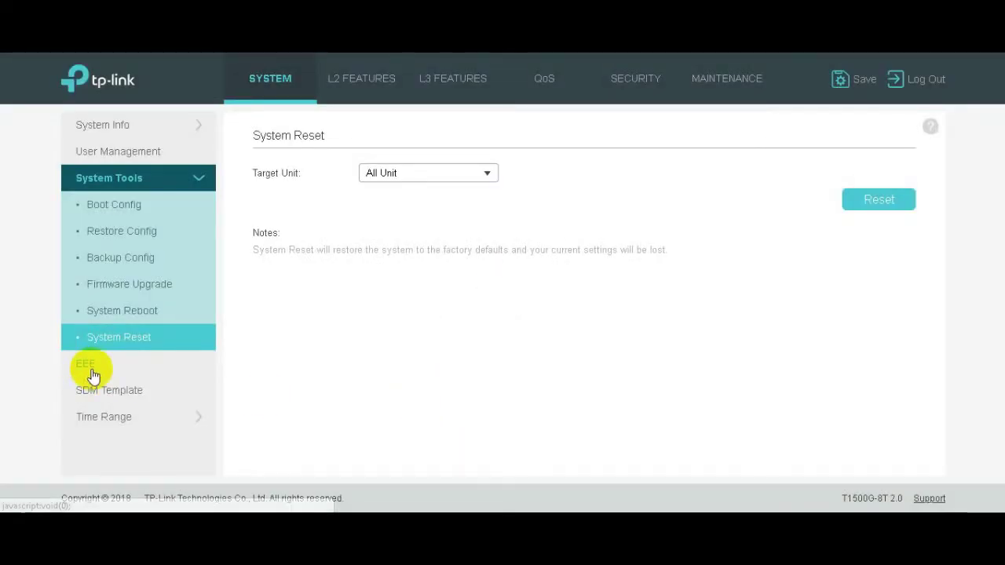
- Review the EEE port configuration, the SDM Template table, and the Time Range and Holiday configuration pages
left_click(88, 366)
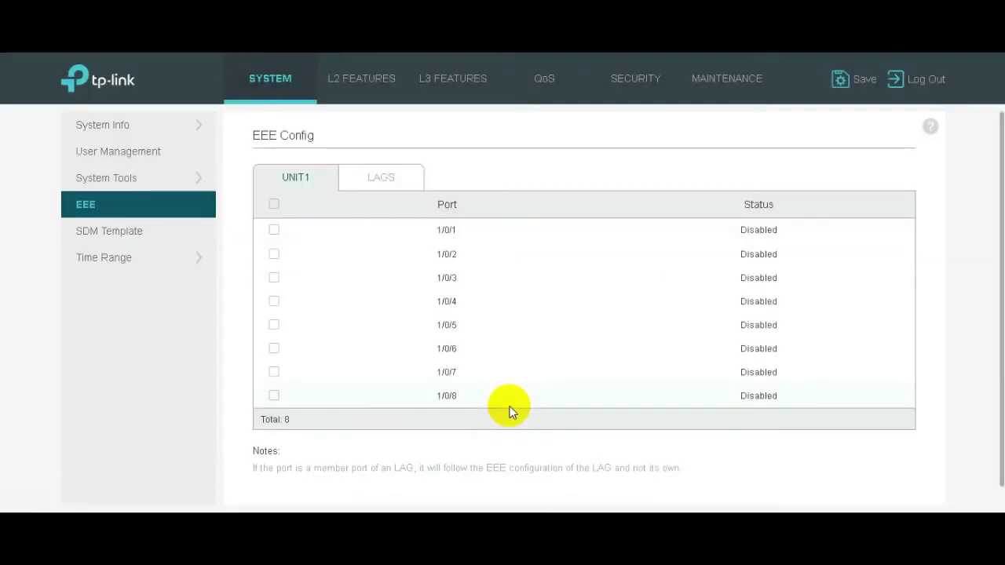
left_click(118, 231)
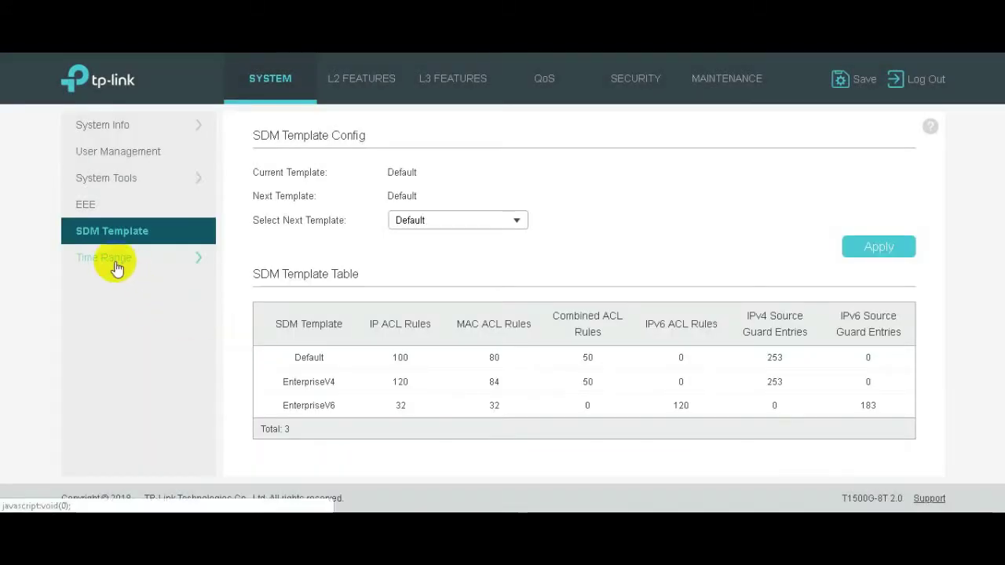
left_click(113, 259)
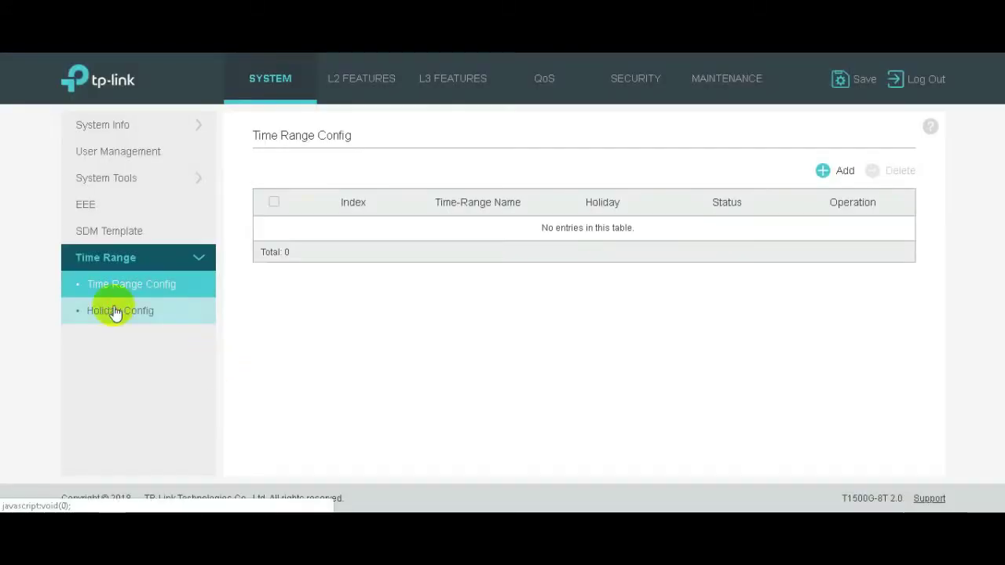
left_click(114, 311)
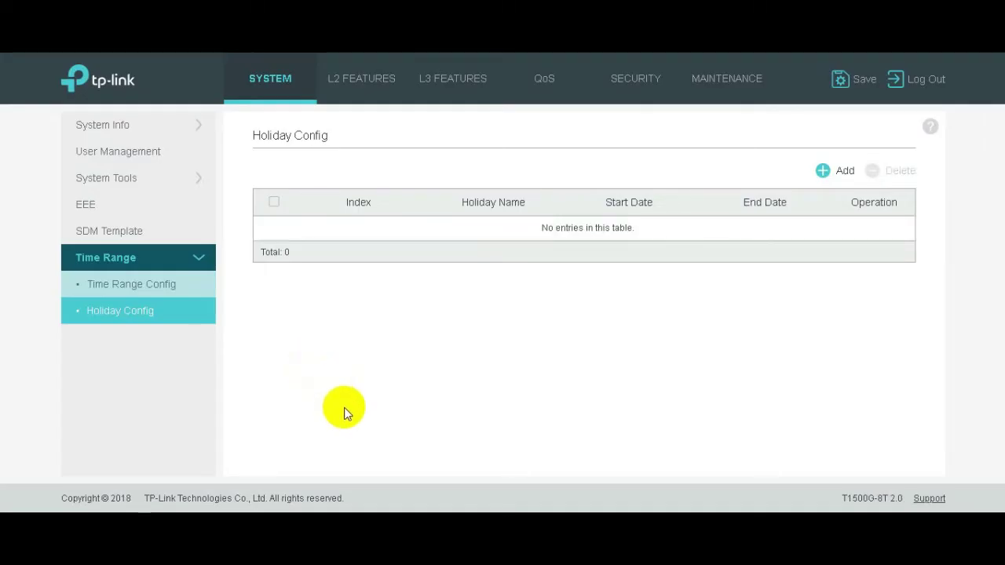
- Examine the Port Config, Port Isolation and Loopback Detection pages for the switch ports in L2 Features
left_click(361, 79)
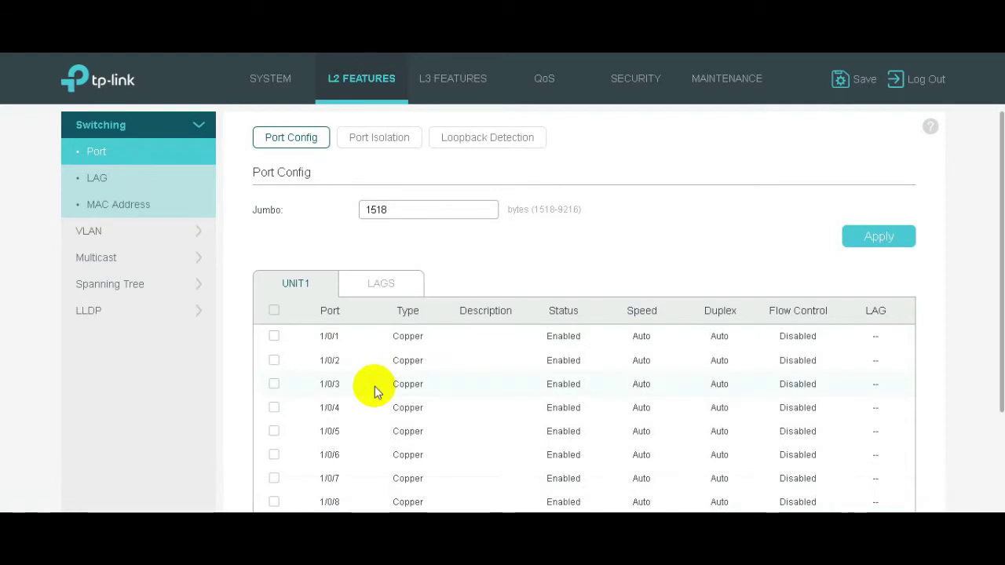
scroll(348, 348, "down", 2)
scroll(364, 364, "up", 2)
left_click(379, 137)
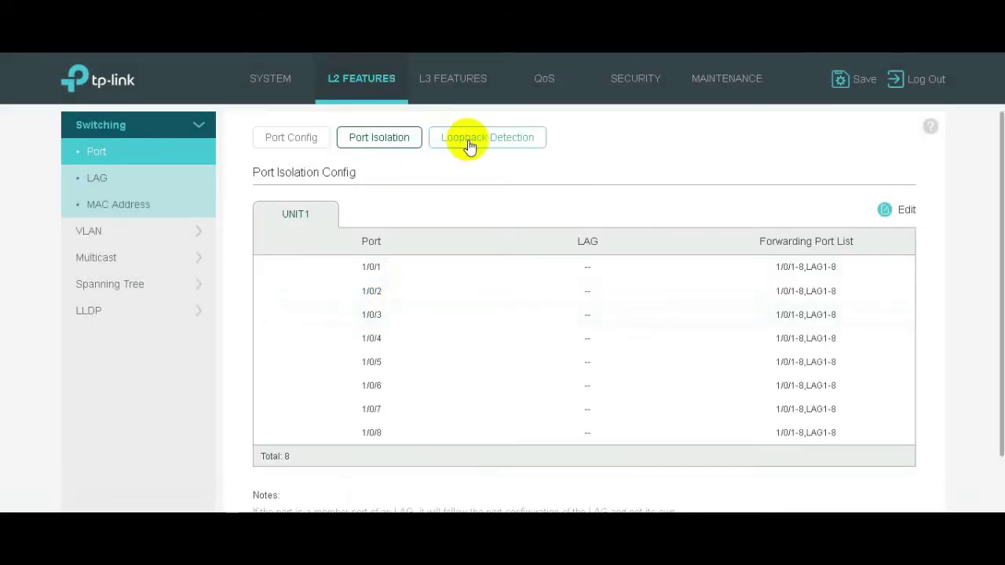
left_click(466, 145)
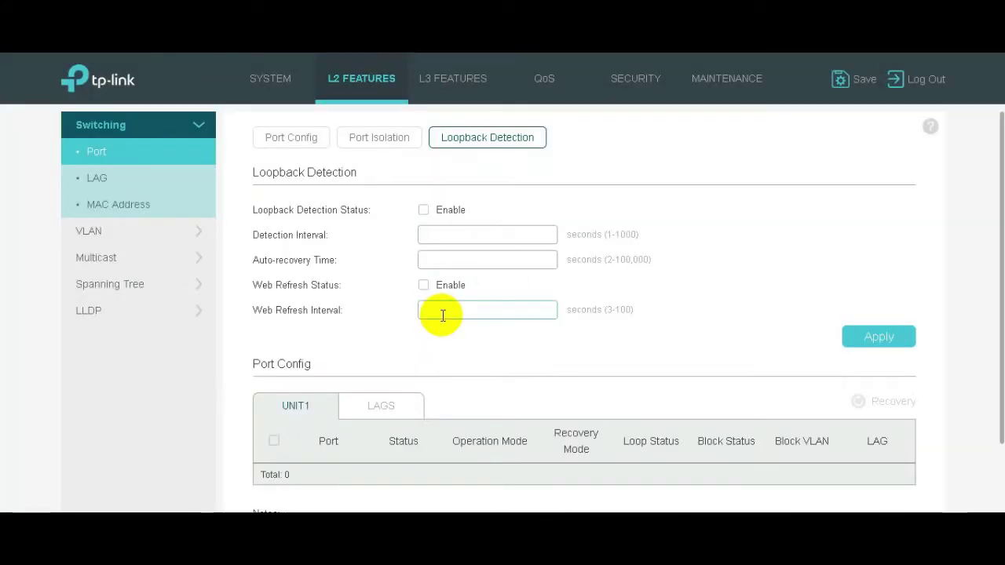
- Review the LAG Table, Static LAG and LACP configuration, along with the MAC address table
left_click(92, 179)
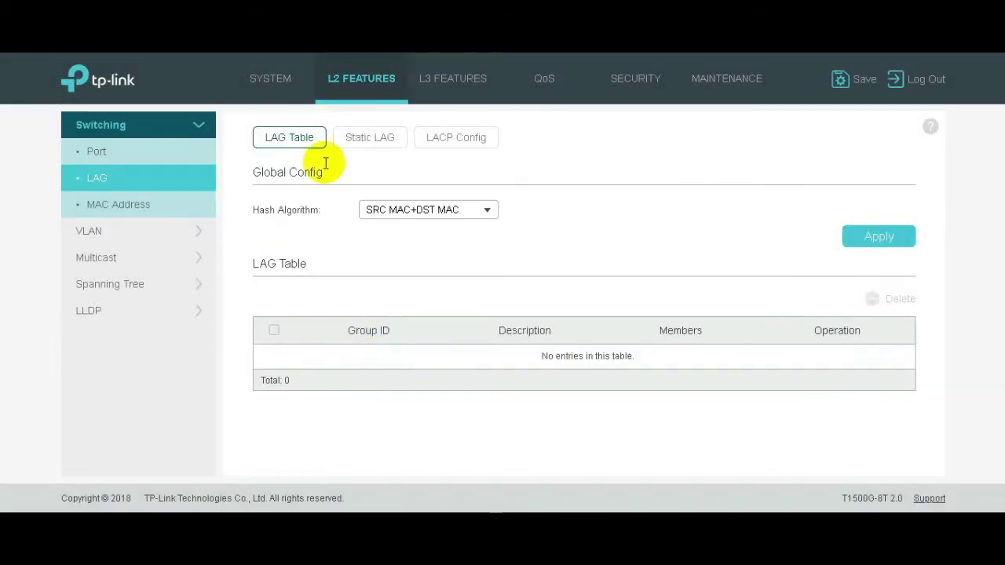
left_click(365, 140)
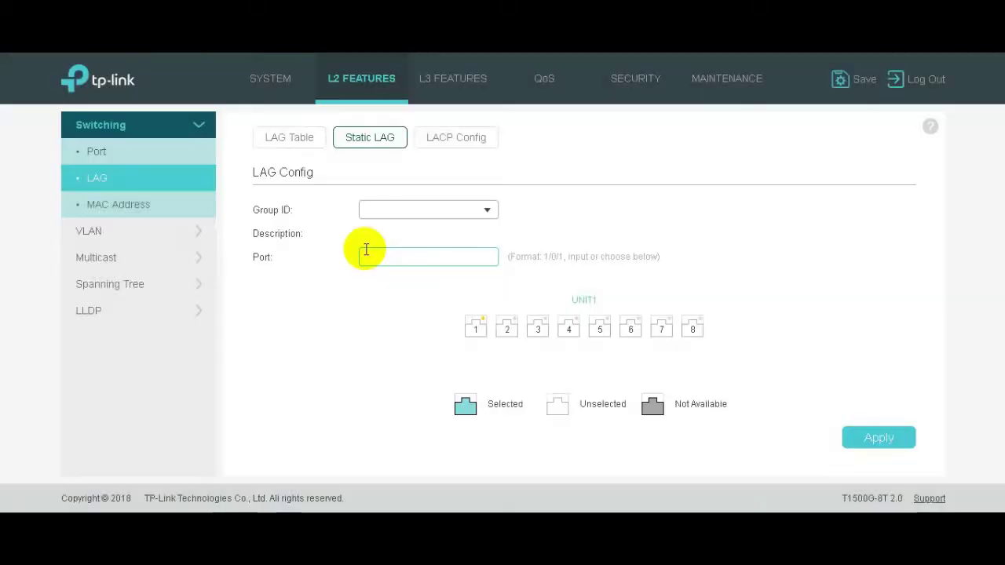
left_click(473, 139)
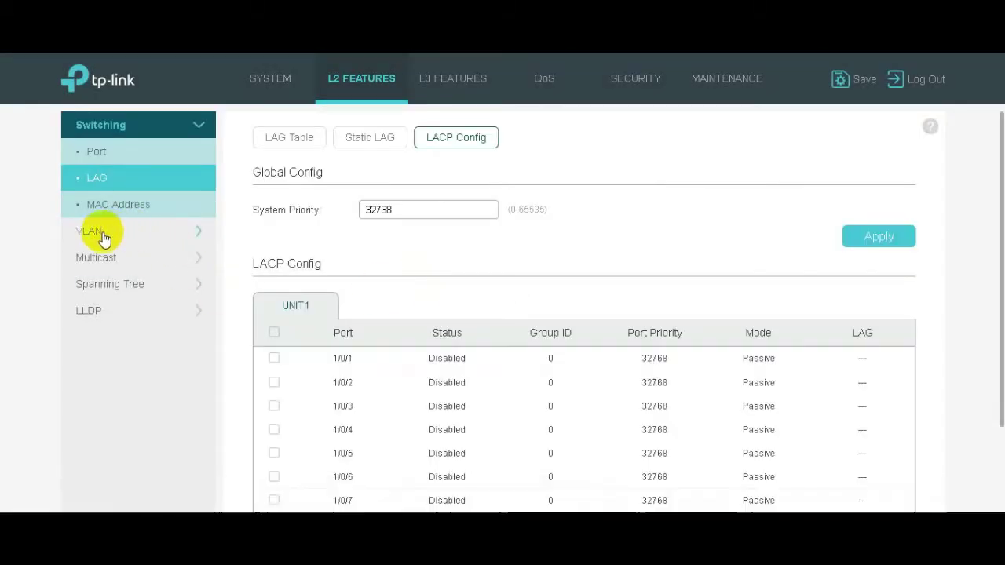
left_click(114, 204)
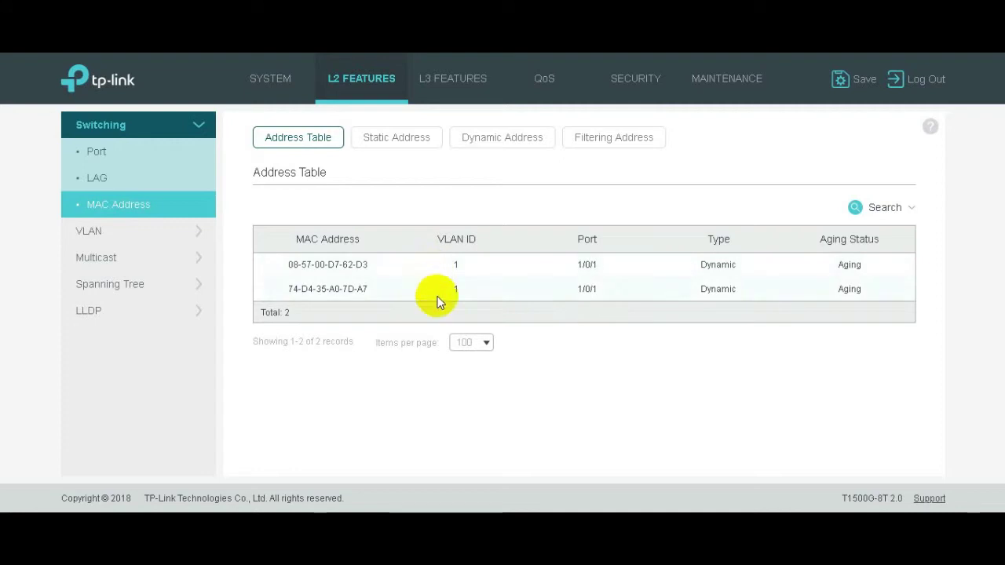
- Review the 802.1Q VLAN configuration and the Multicast pages for IGMP Snooping, MLD Snooping, MVR, Multicast Filtering and Multicast Info
left_click(133, 230)
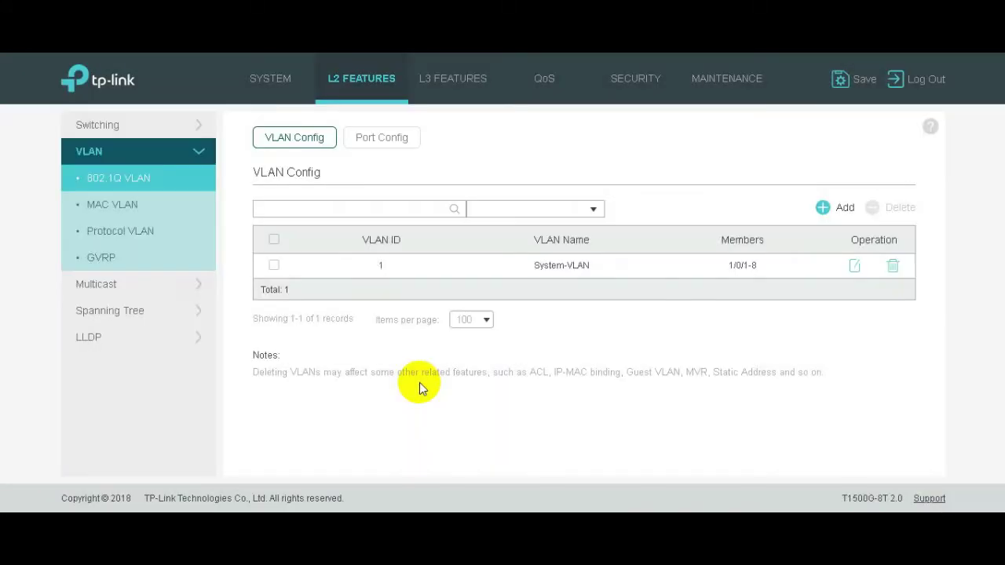
left_click(168, 287)
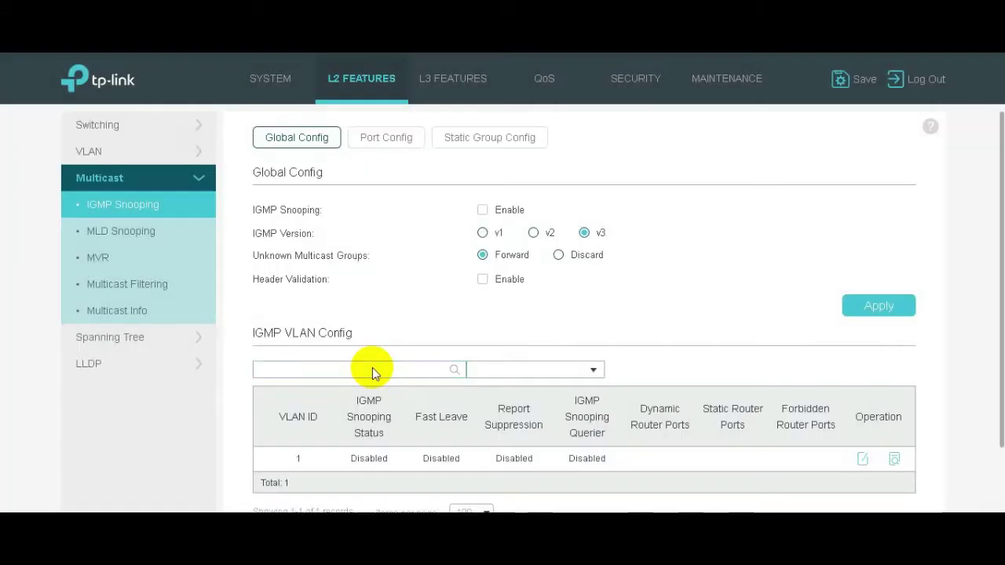
left_click(110, 231)
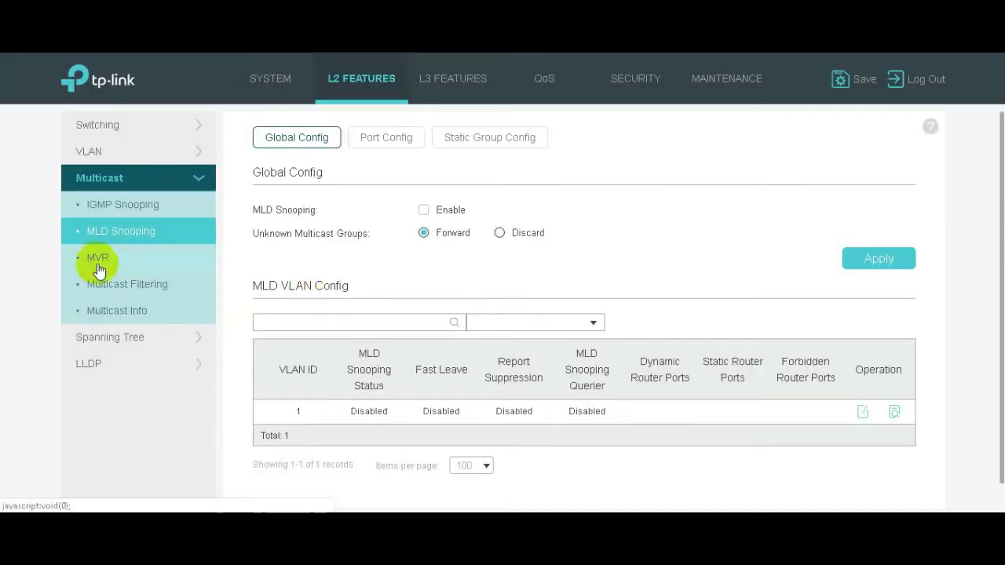
left_click(98, 263)
left_click(128, 285)
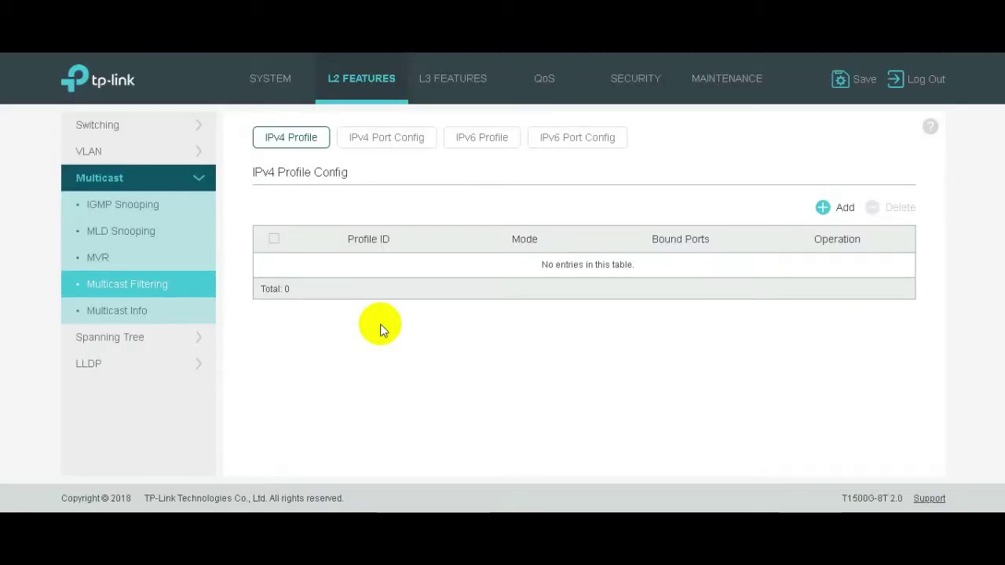
left_click(116, 310)
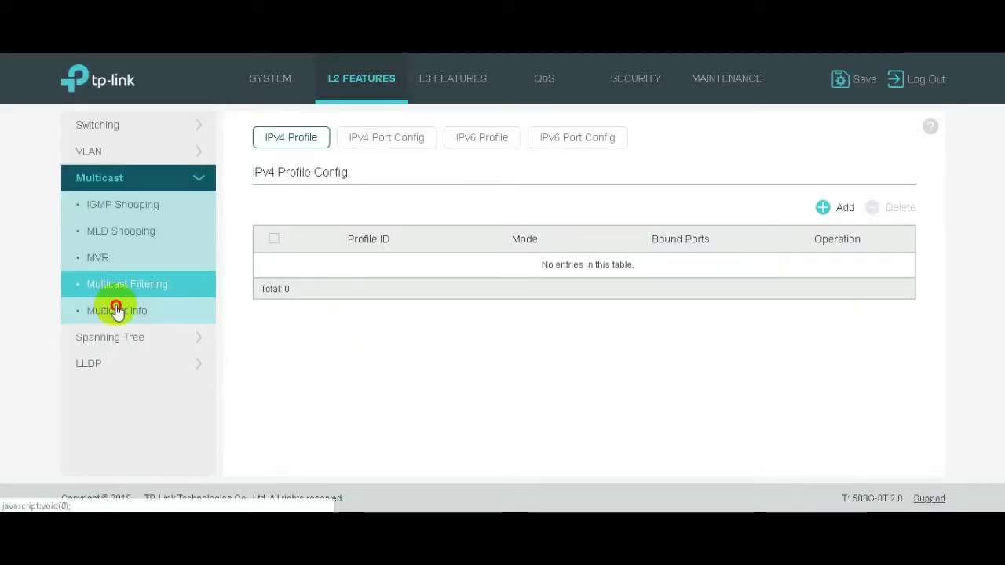
- Review the Spanning Tree STP configuration and the global LLDP configuration parameters
left_click(206, 346)
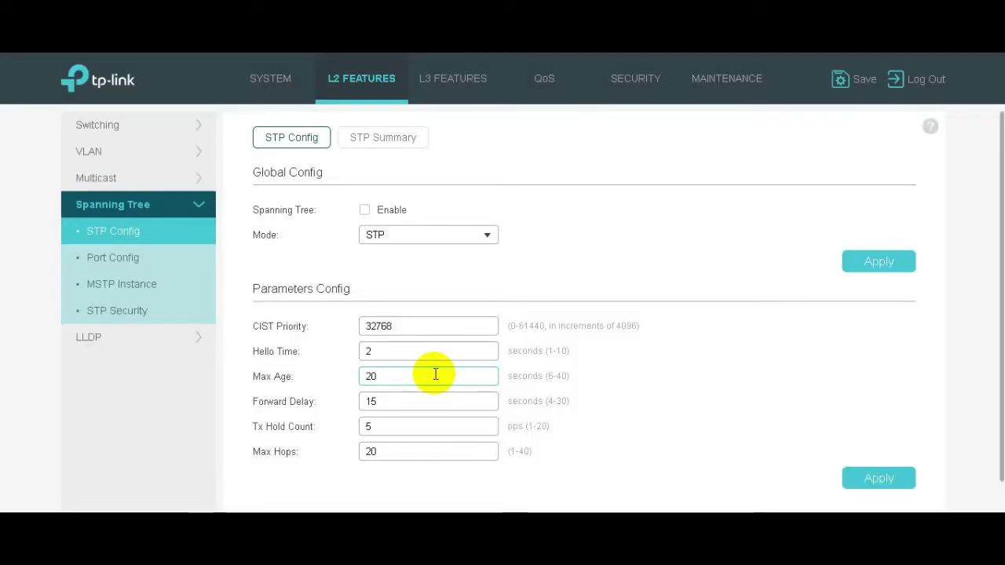
left_click(179, 346)
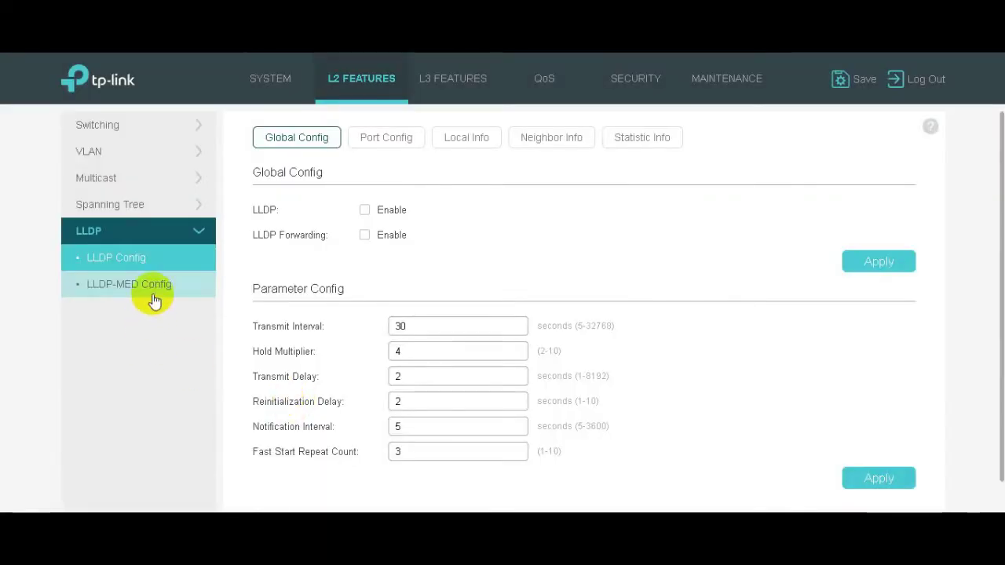
- Examine the LLDP-MED Config pages: global parameters, Port Config, Local Info and Neighbor Info
left_click(154, 292)
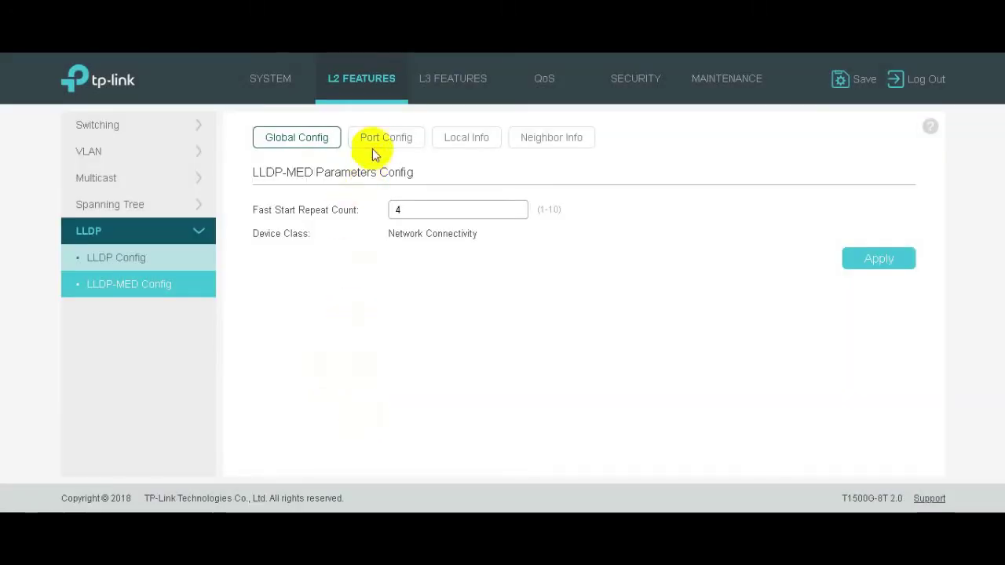
left_click(374, 154)
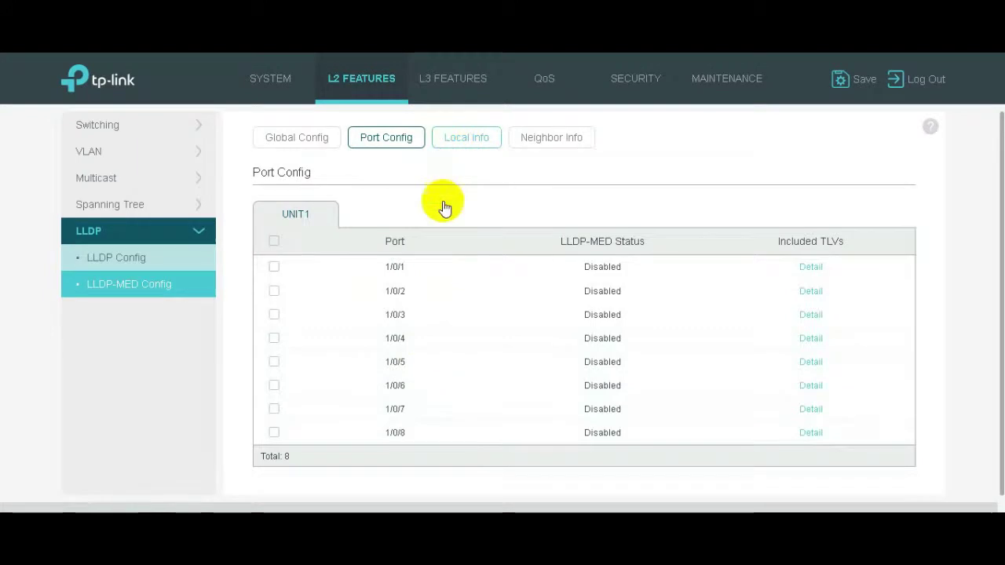
left_click(462, 140)
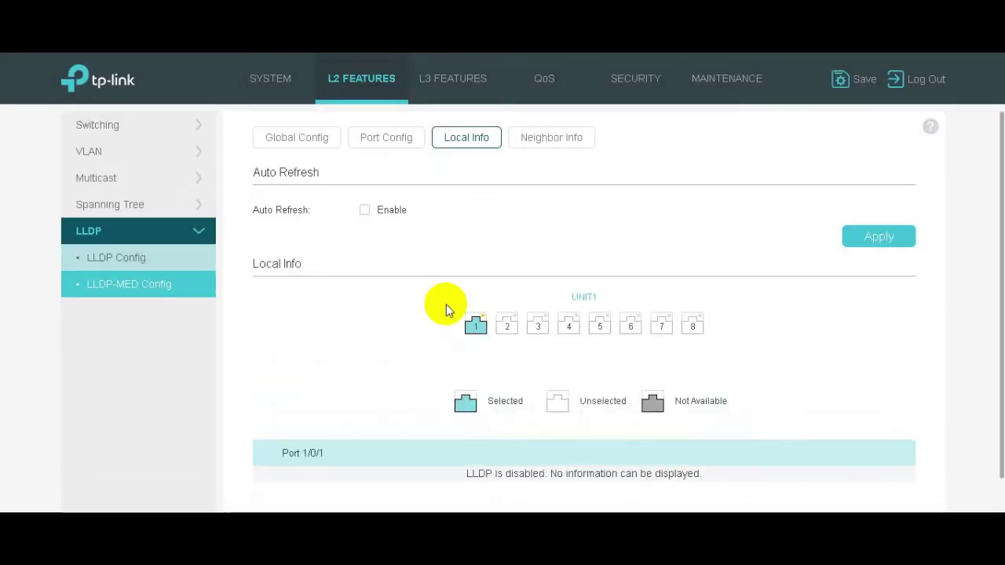
scroll(432, 330, "down", 1)
scroll(423, 344, "up", 1)
left_click(518, 140)
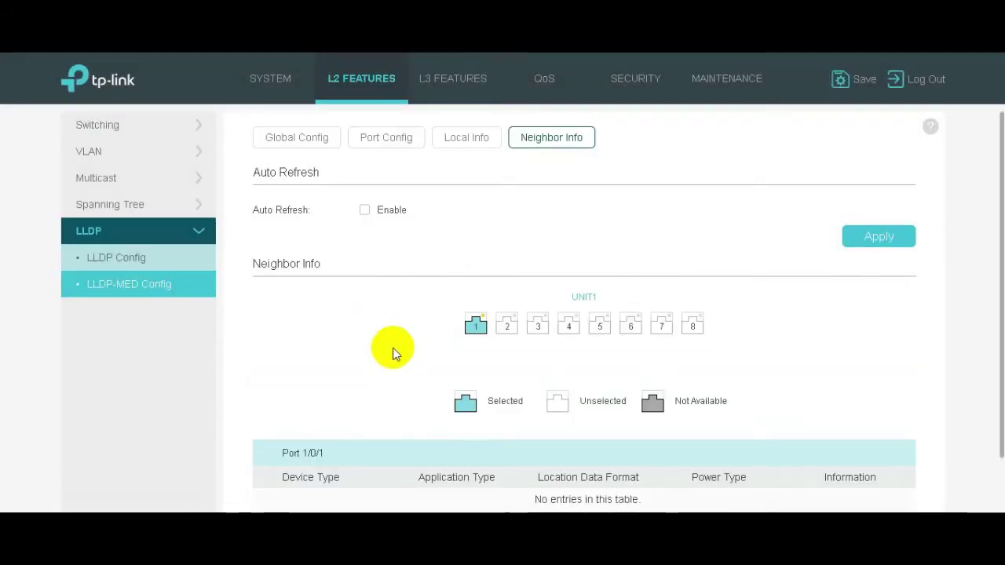
scroll(394, 352, "down", 1)
scroll(393, 354, "up", 1)
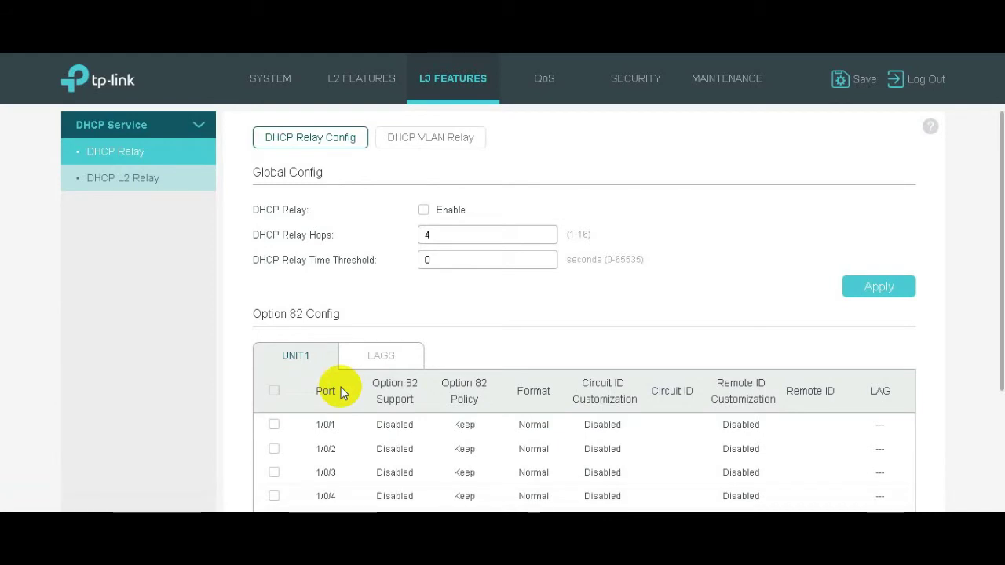
- Review the DHCP Relay and Option 82 configuration in L3 Features and the Port Priority configuration in QoS
scroll(341, 391, "down", 3)
left_click(548, 79)
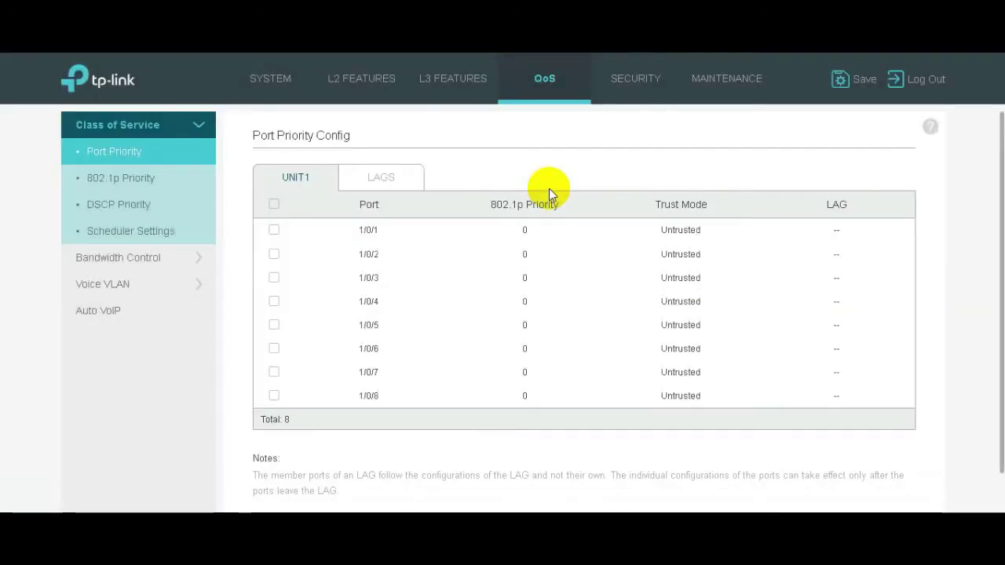
- Examine the 802.1p to Queue Mapping and 802.1p Remap settings in the QoS Class of Service section
left_click(129, 179)
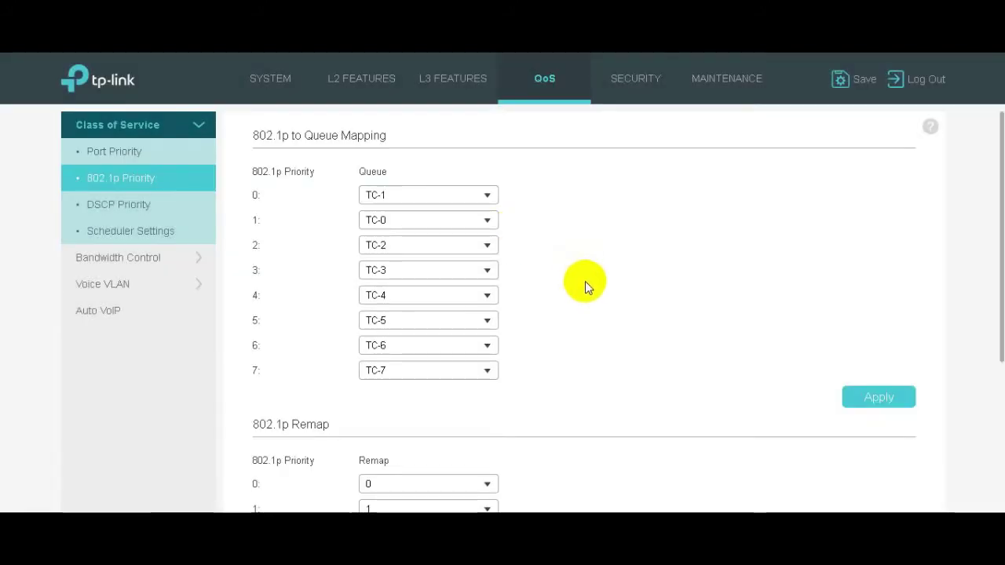
scroll(585, 281, "down", 1)
scroll(585, 281, "down", 1)
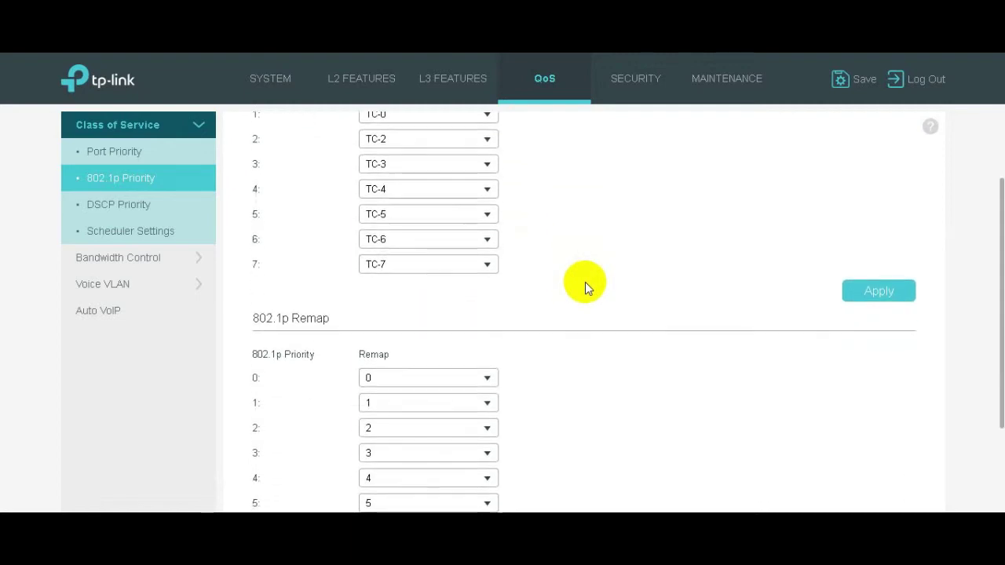
scroll(585, 282, "down", 3)
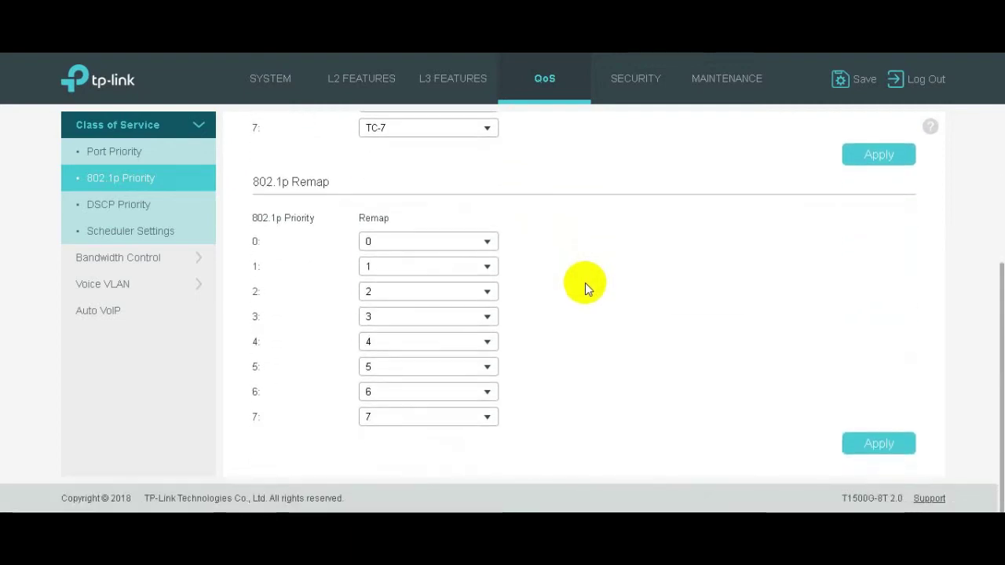
- Review the DSCP Priority configuration and the Scheduler Settings queue table for port 1/0/1
left_click(107, 205)
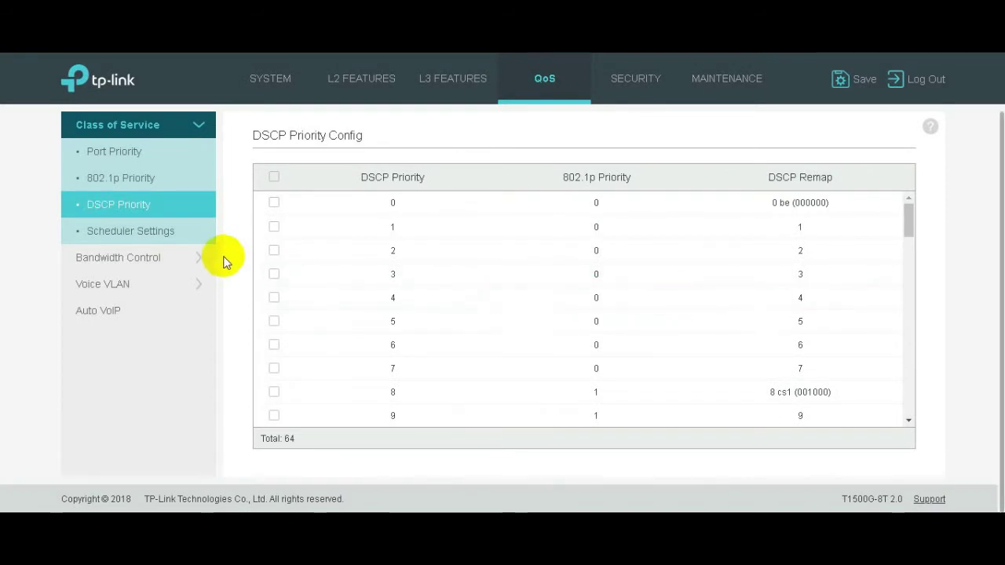
left_click(161, 236)
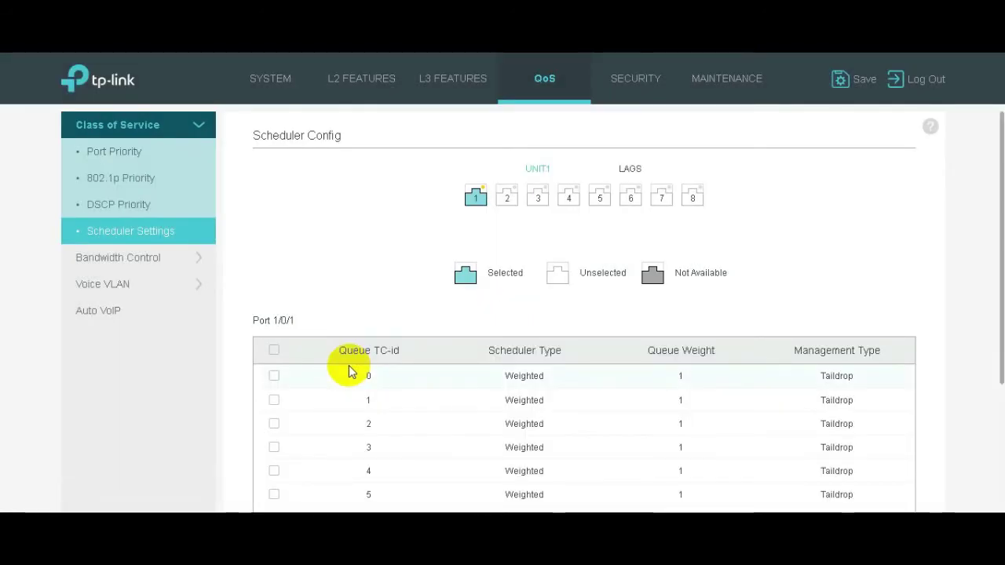
scroll(348, 373, "down", 3)
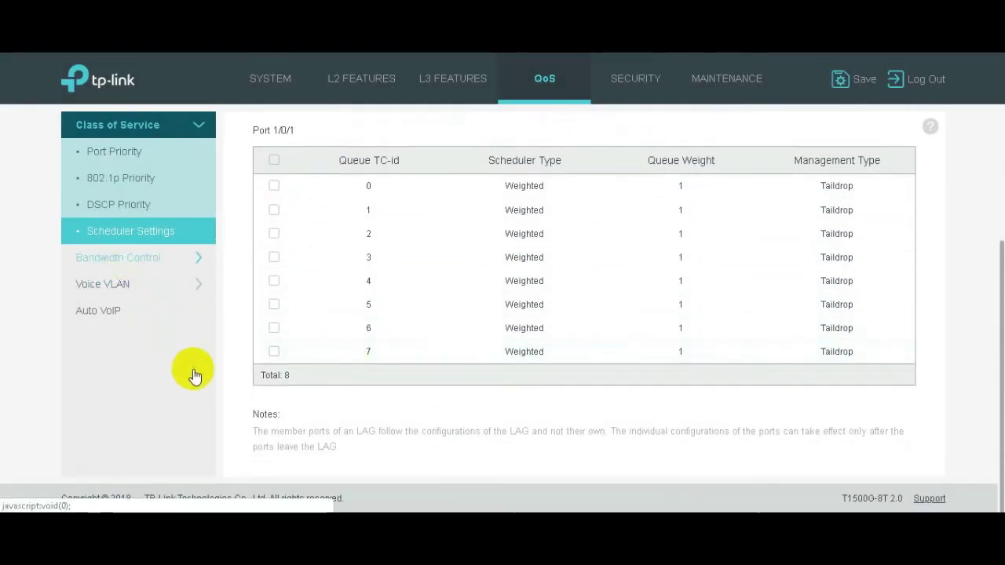
- Review the QoS Rate Limit page, the Voice VLAN Global Config and OUI Config pages, and the Auto VoIP settings
left_click(194, 372)
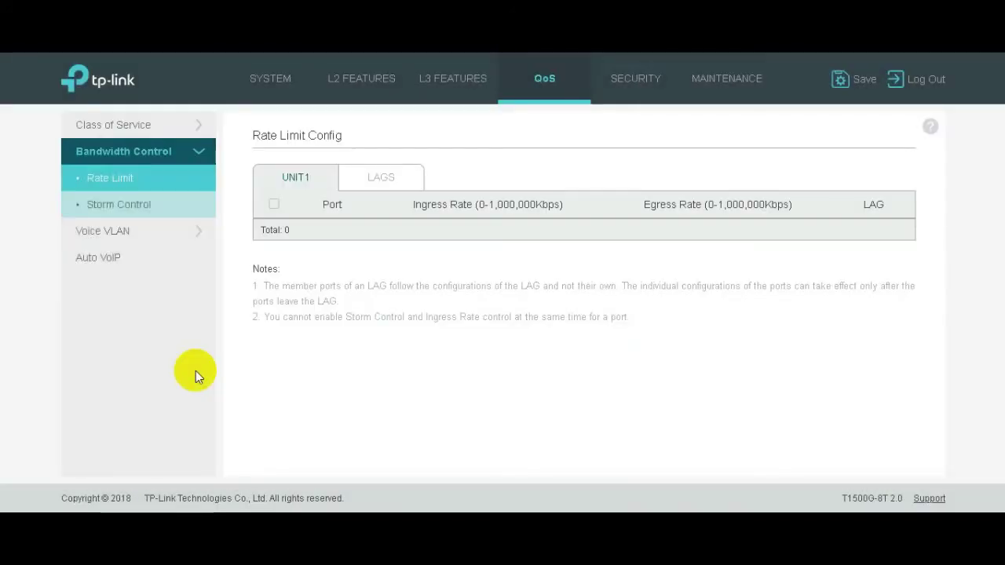
left_click(124, 233)
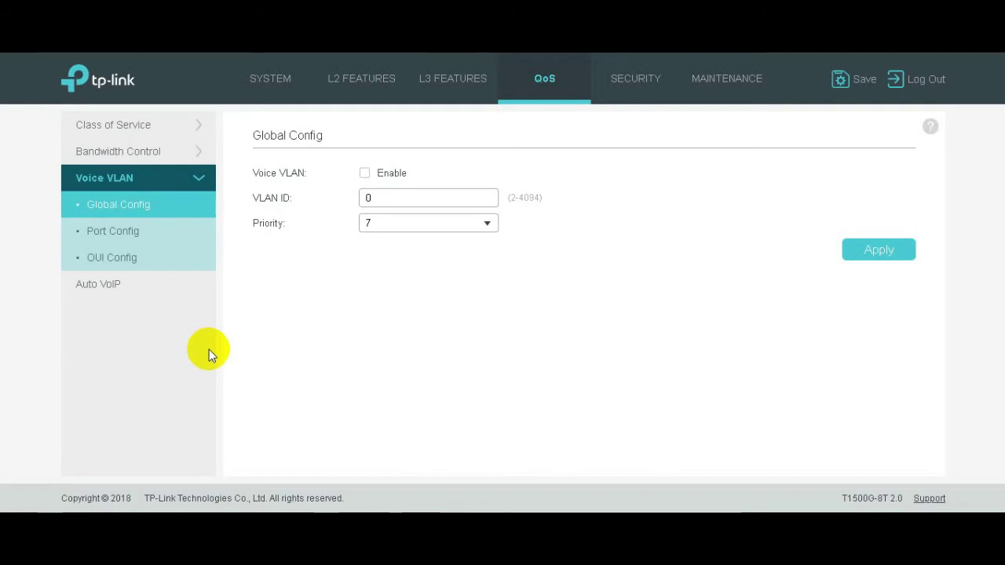
left_click(109, 256)
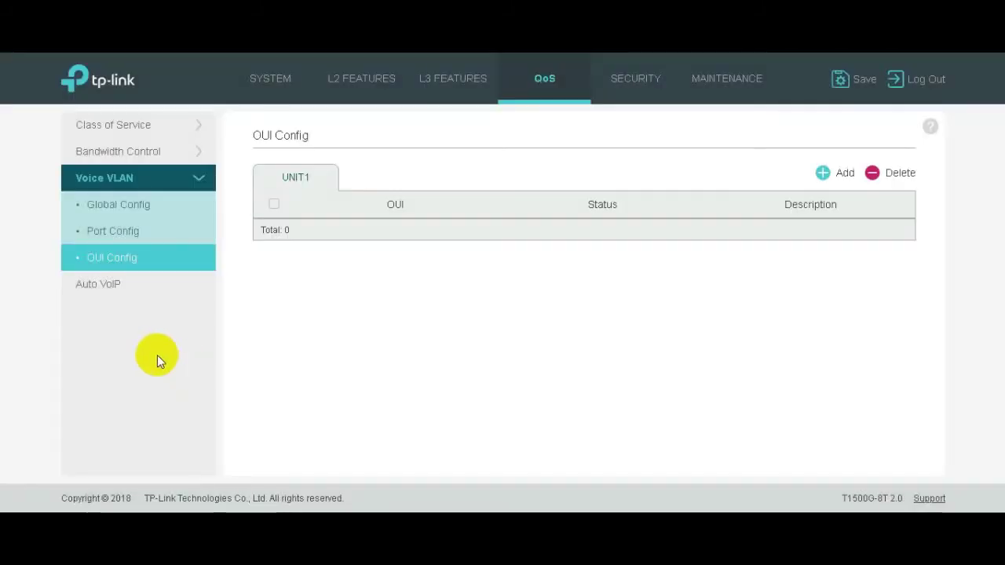
left_click(108, 287)
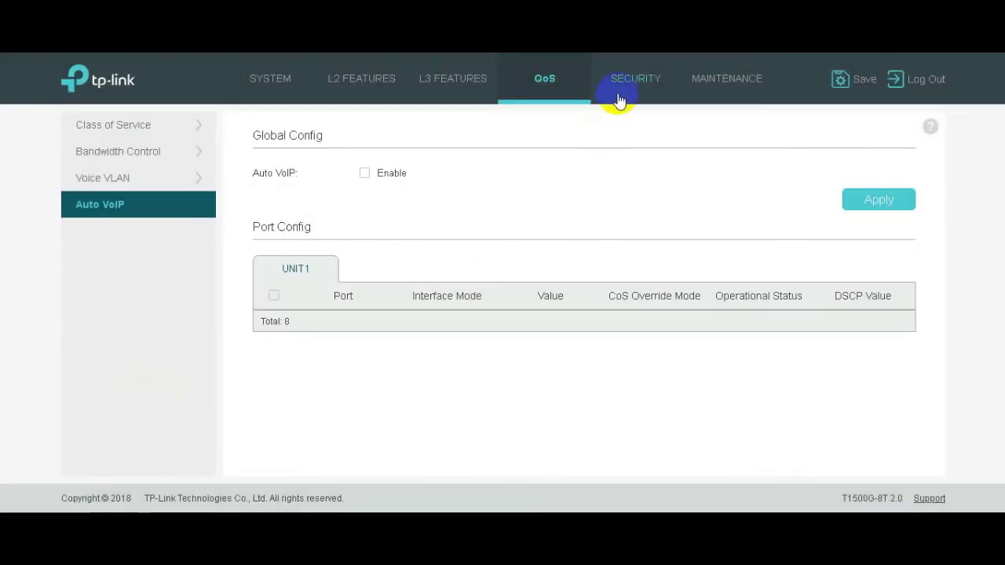
- Review the Access Control and HTTP Config settings in the Access Security section of Security
left_click(636, 83)
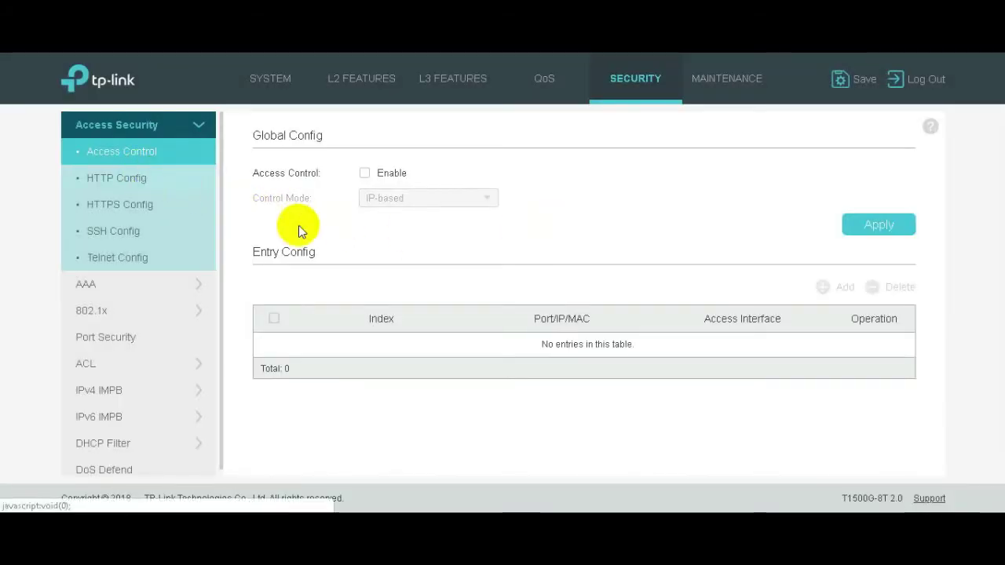
left_click(117, 177)
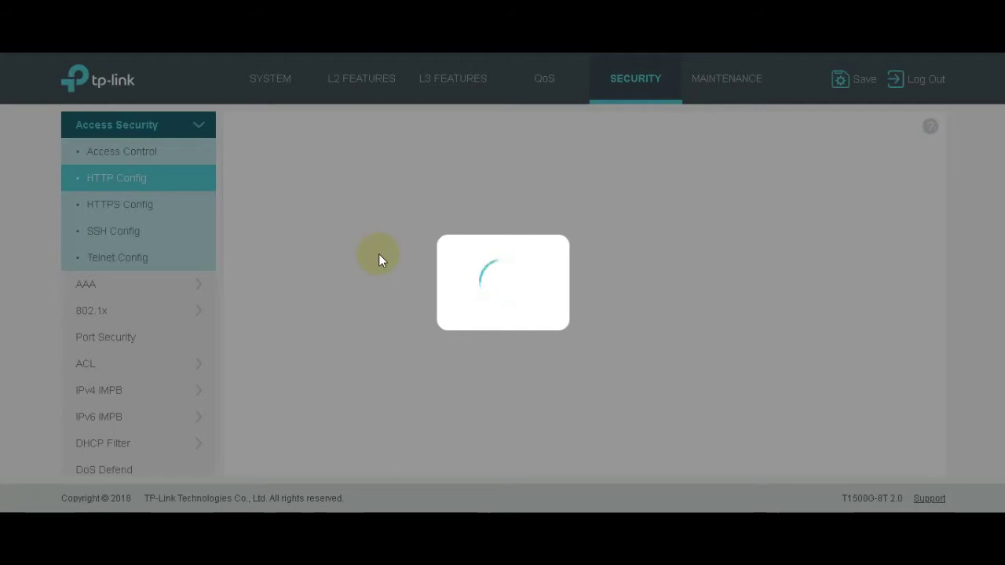
scroll(330, 344, "down", 1)
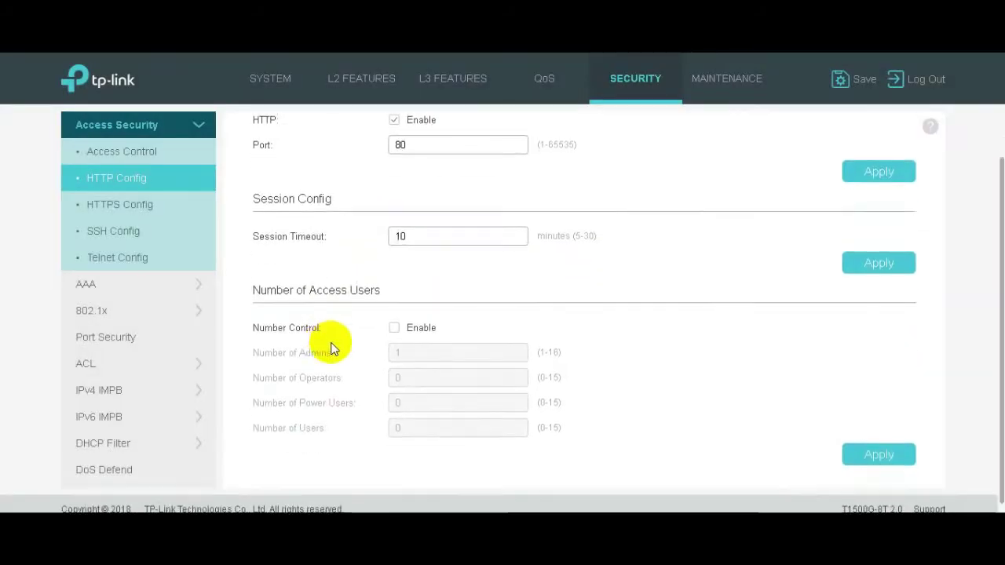
scroll(330, 343, "up", 2)
- Examine the HTTPS Config, SSH Config and Telnet Config pages under Access Security
left_click(127, 205)
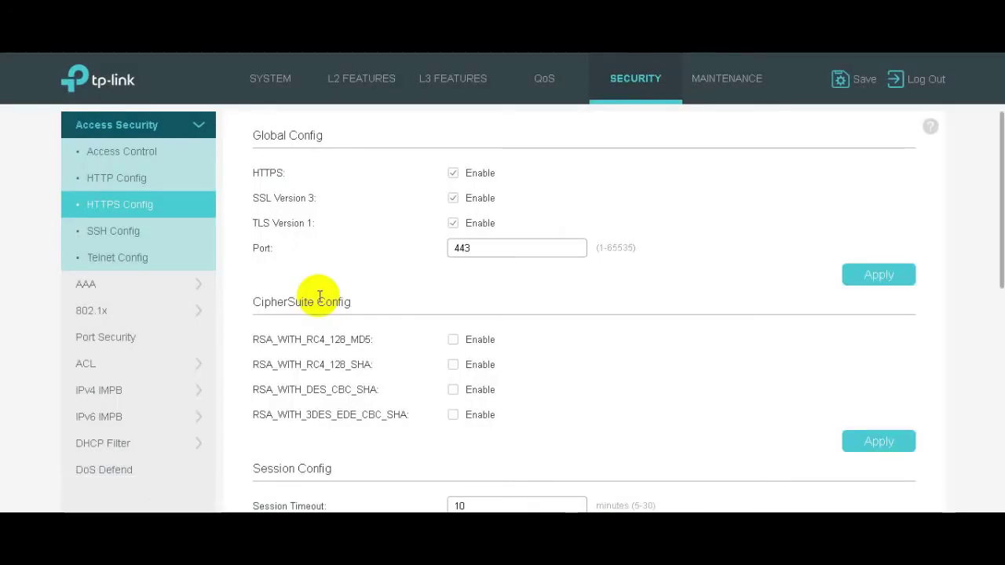
scroll(320, 325, "down", 3)
scroll(320, 328, "down", 3)
left_click(122, 232)
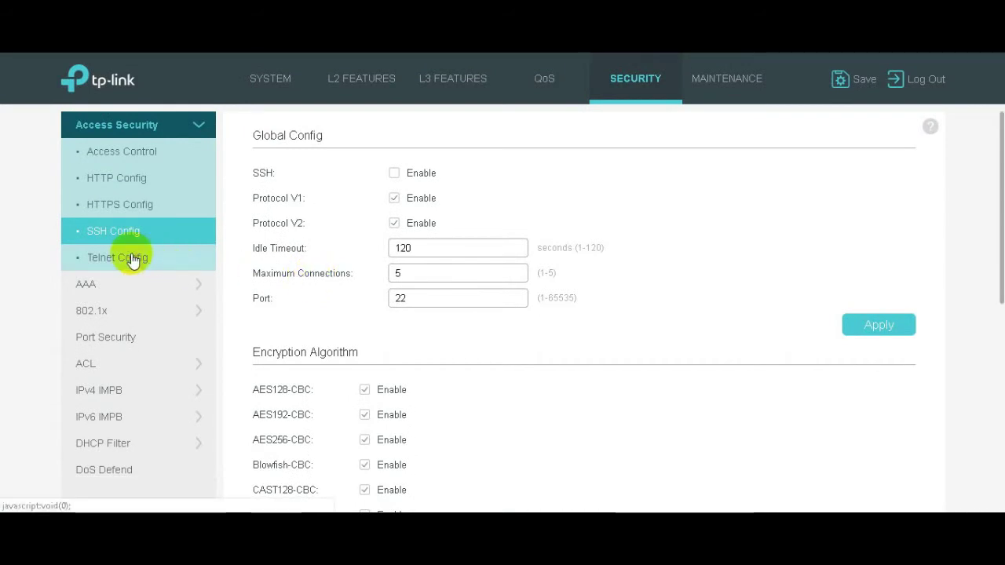
left_click(132, 259)
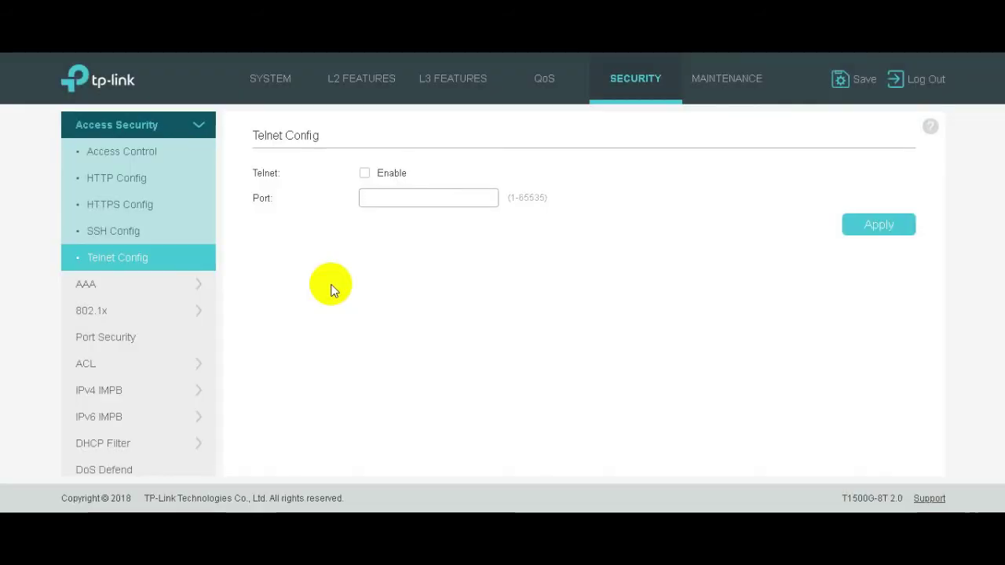
- Examine the AAA pages: Global Config, Method Config, Dot1x Config, Server Group, RADIUS Config and TACACS+ Config
left_click(162, 285)
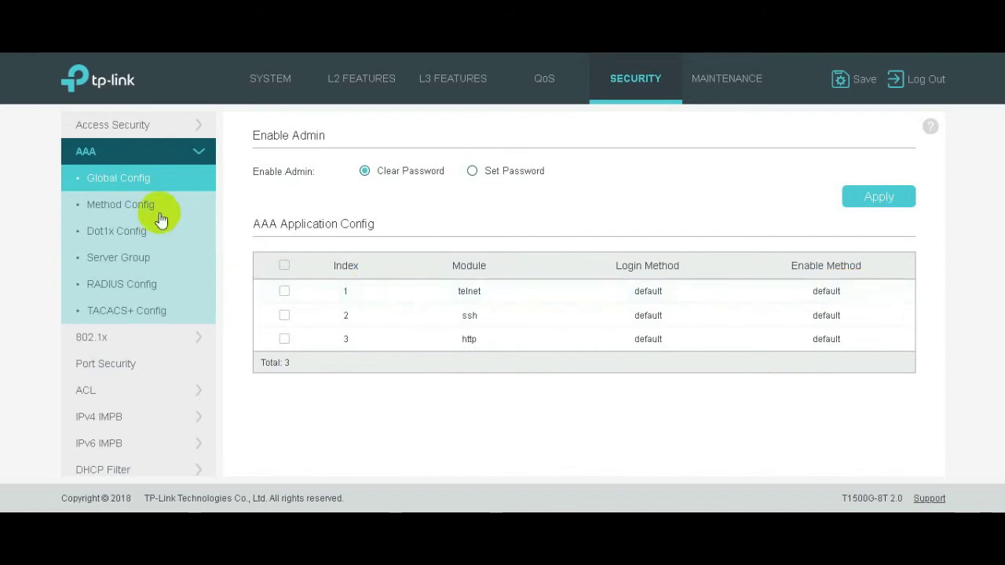
left_click(98, 206)
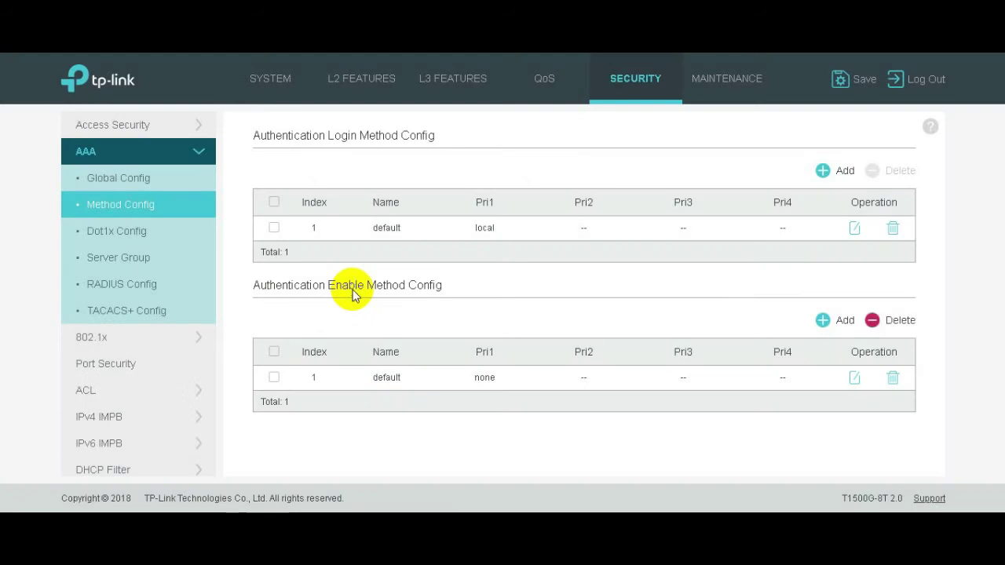
left_click(130, 232)
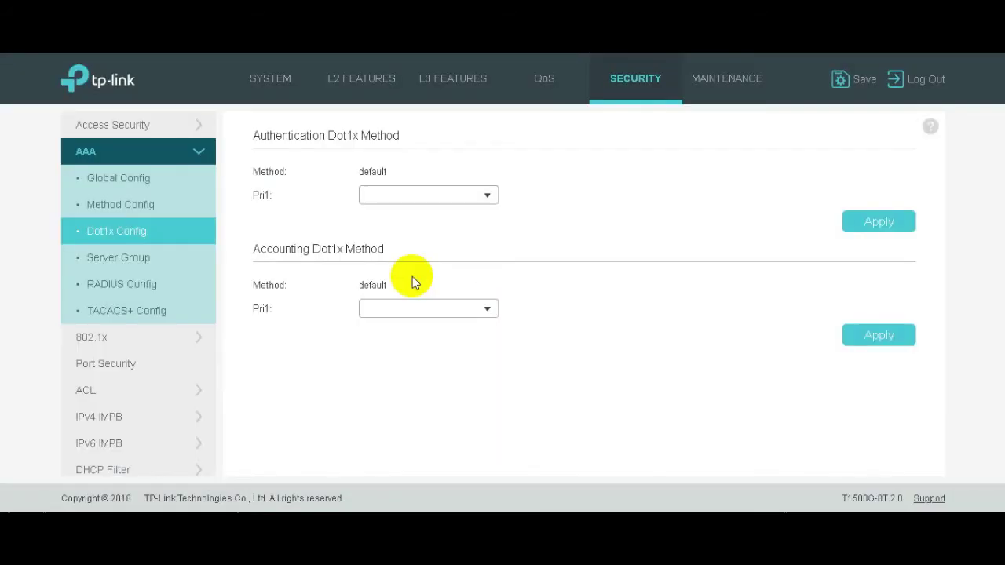
left_click(129, 257)
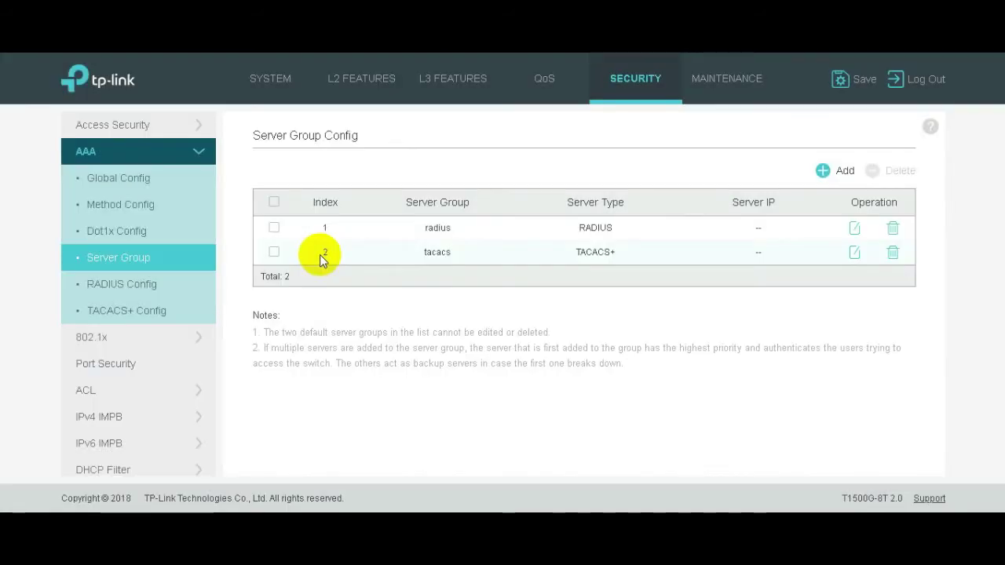
left_click(160, 284)
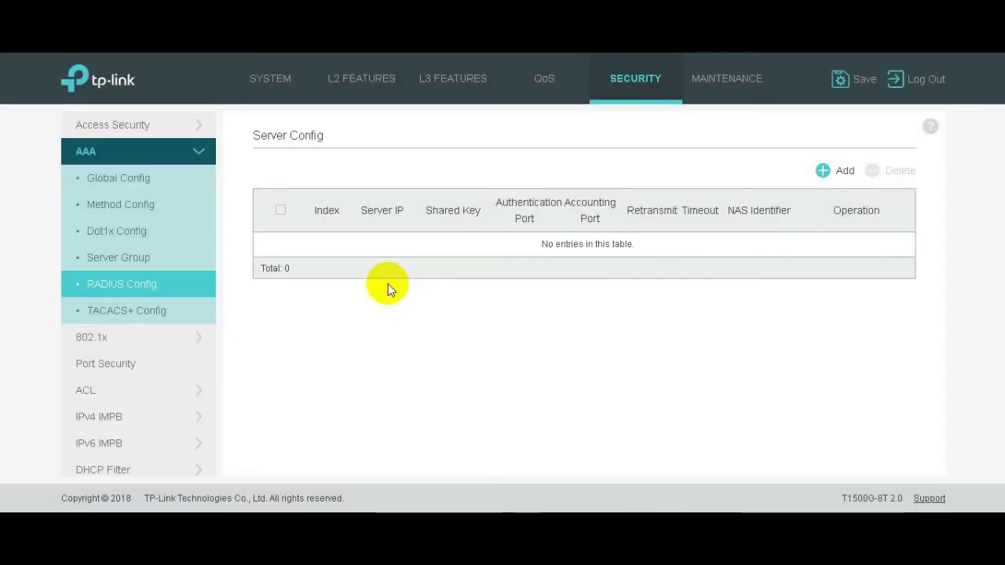
left_click(128, 312)
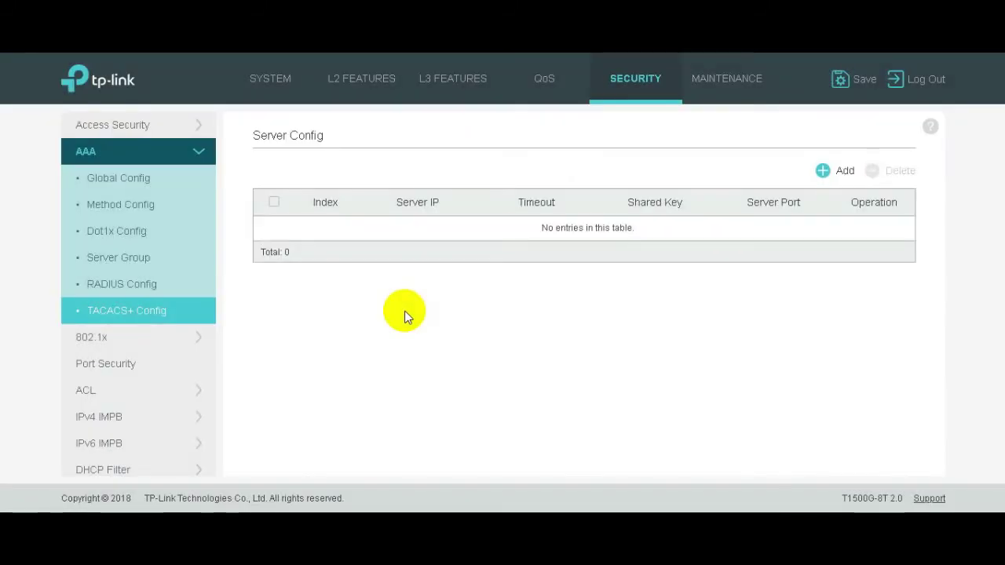
- Review the 802.1x Global Config, Port Config and Authenticator State pages
left_click(135, 338)
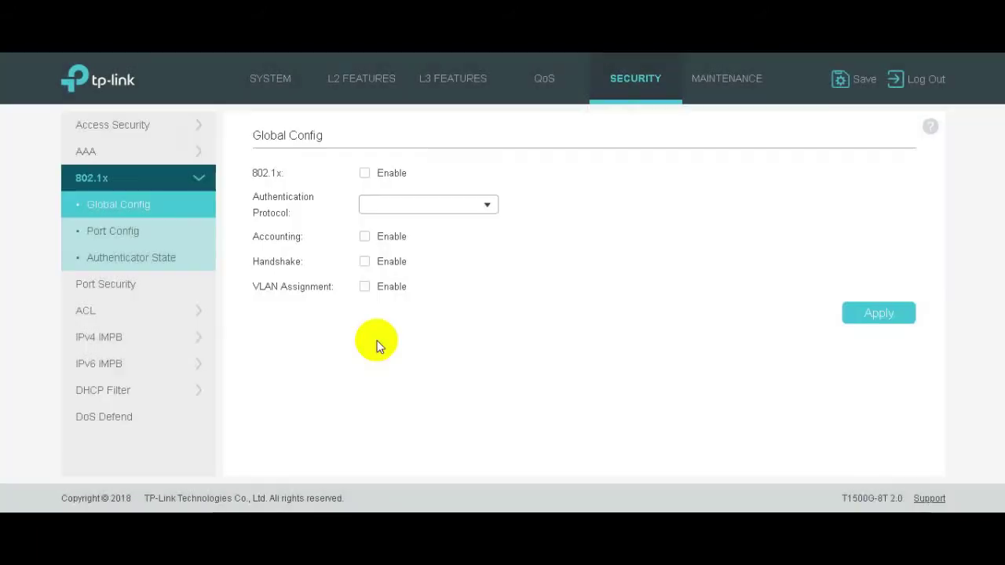
left_click(125, 229)
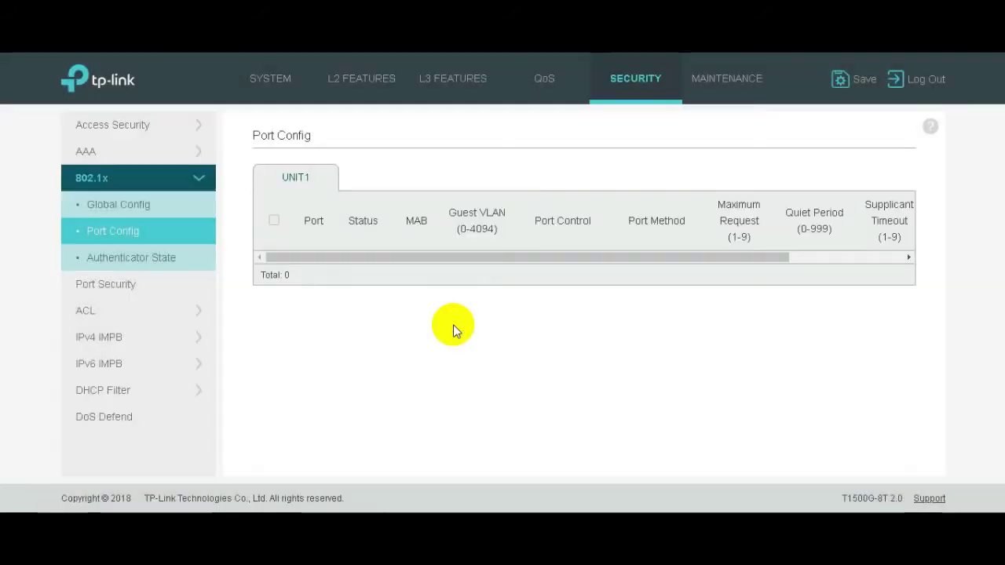
left_click(155, 259)
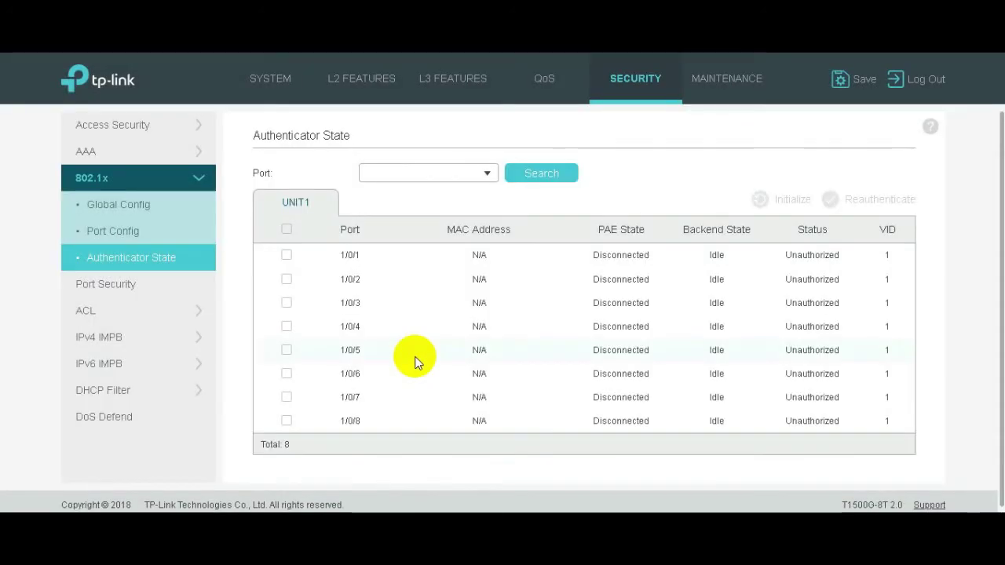
- Choose port 6 as the Authenticator State search port and try to reauthenticate port 1/0/4
left_click(481, 175)
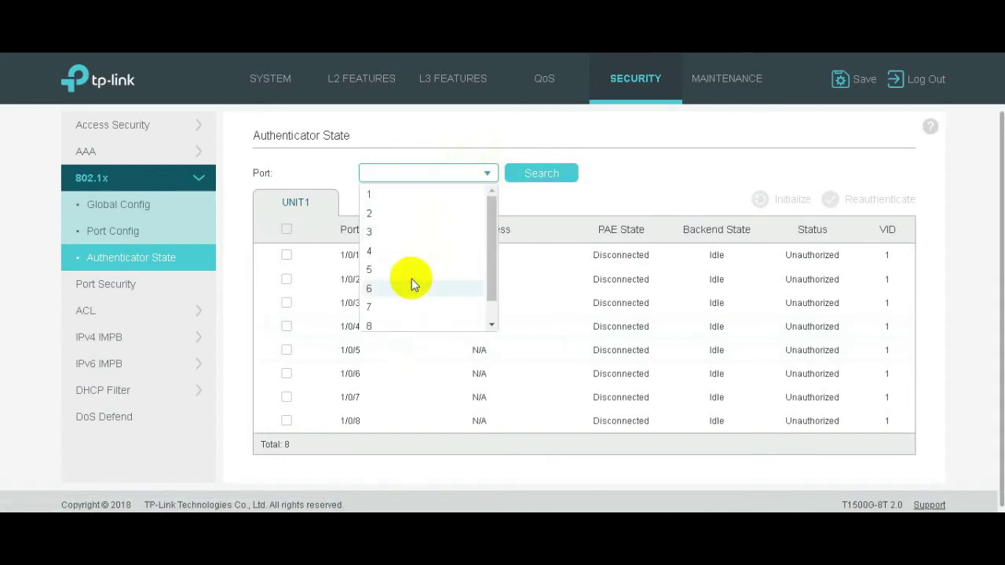
left_click(375, 289)
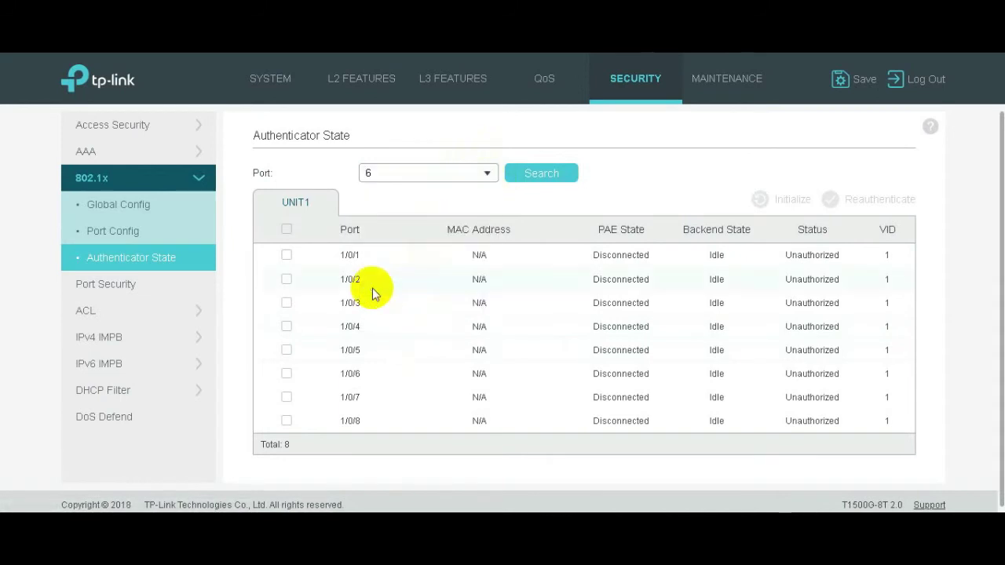
left_click(286, 327)
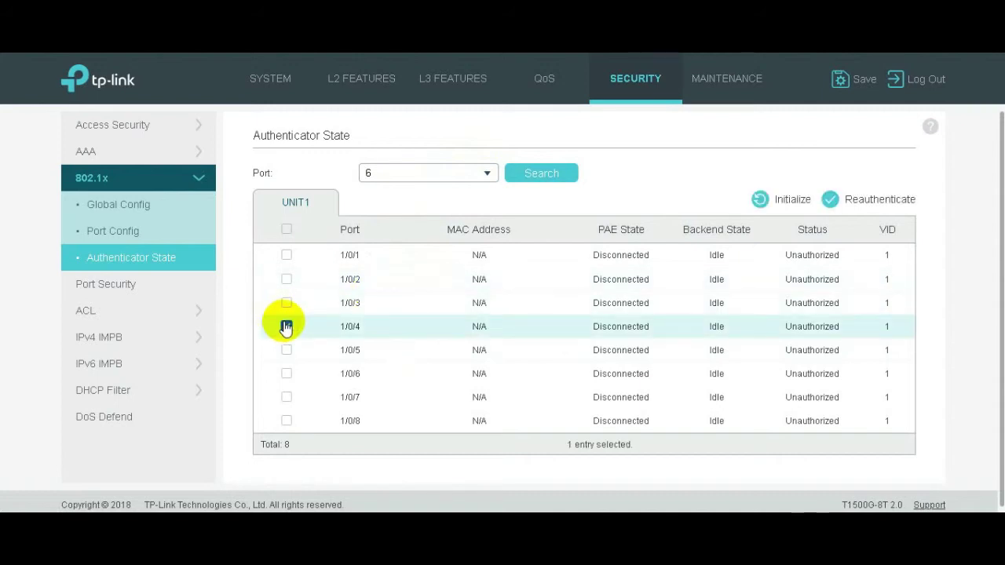
left_click(872, 206)
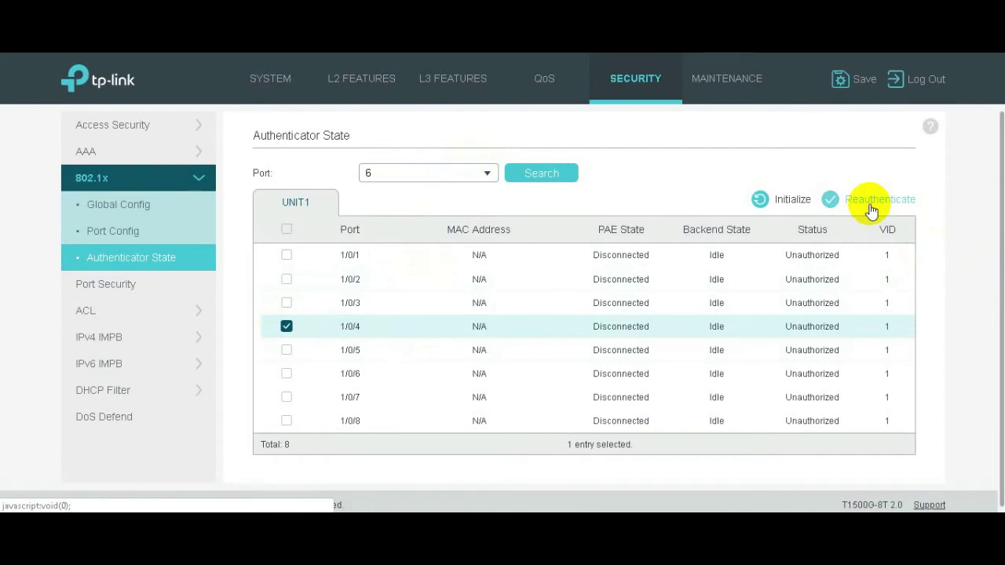
left_click(628, 230)
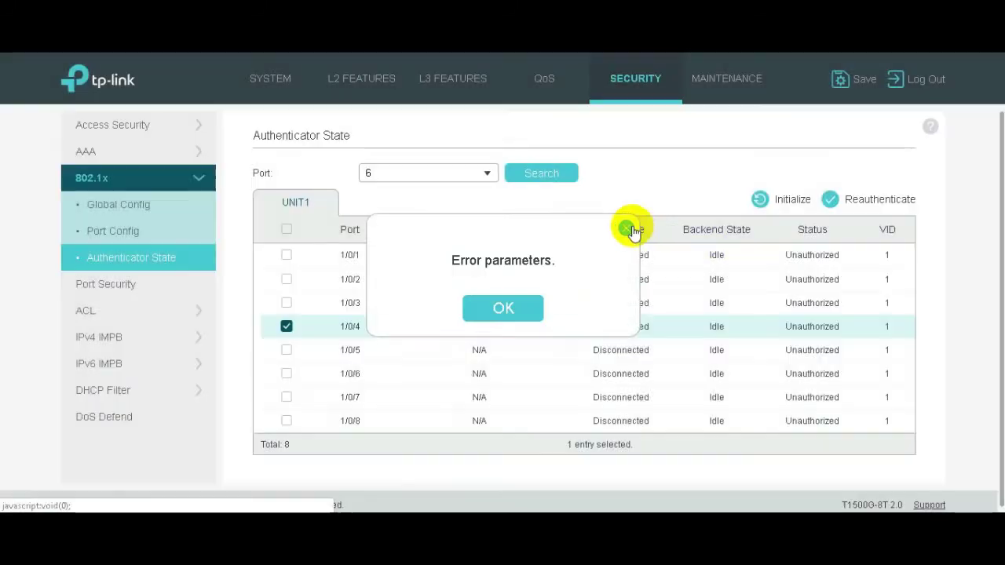
- Review the Port Security configuration and open the ACL settings
left_click(107, 286)
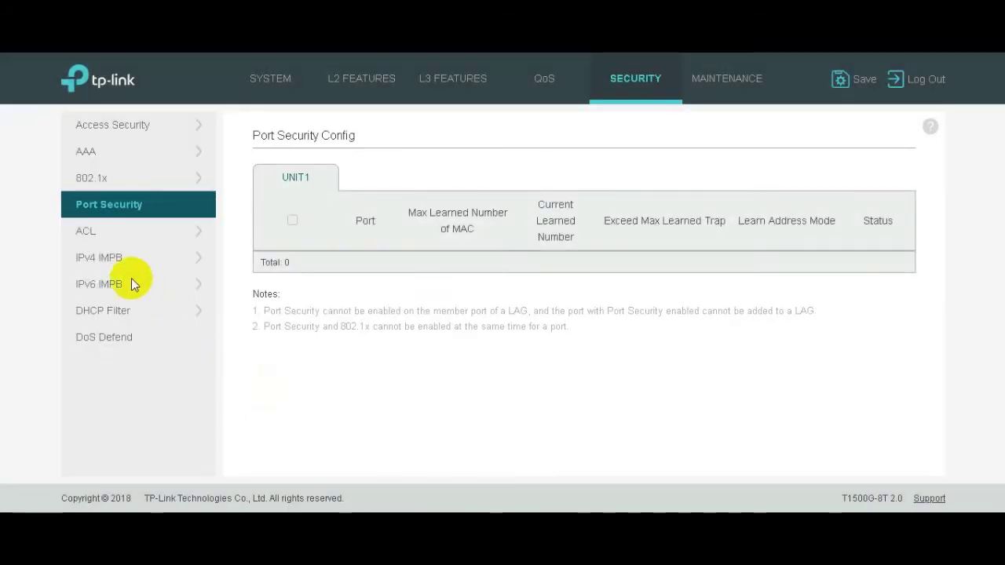
left_click(98, 231)
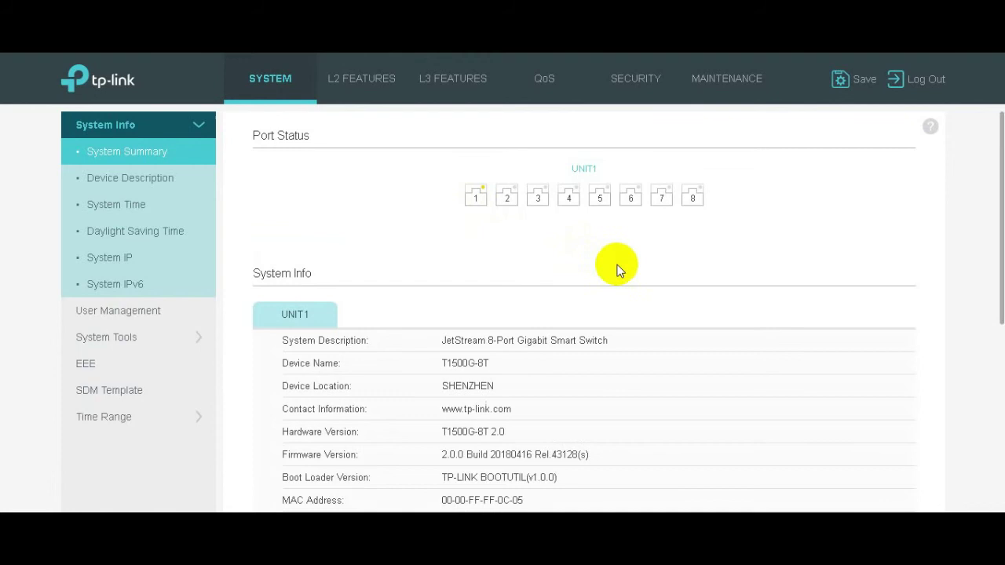
- Examine the CPU Monitor graph and utilization fields in the Maintenance section
left_click(738, 78)
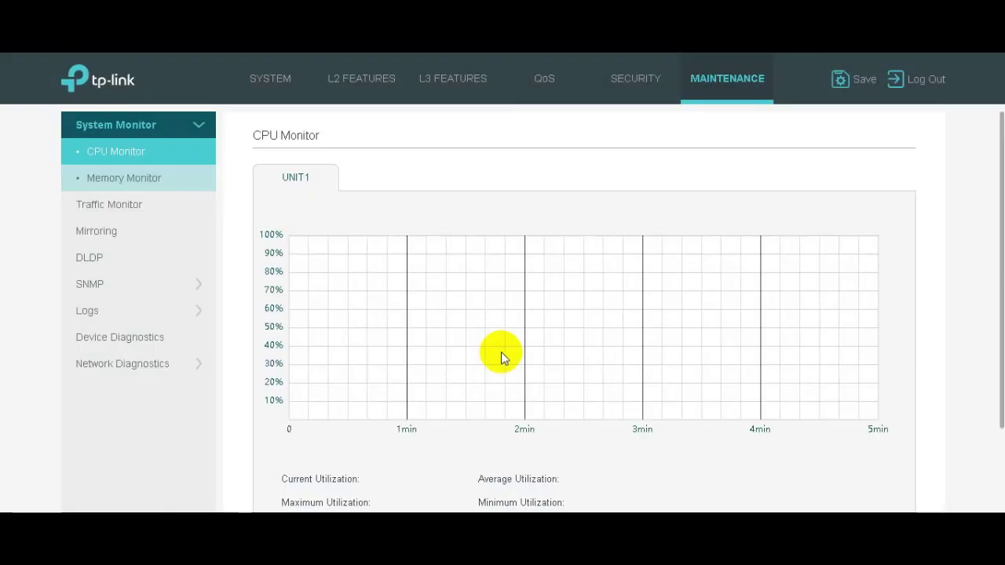
scroll(503, 416, "down", 3)
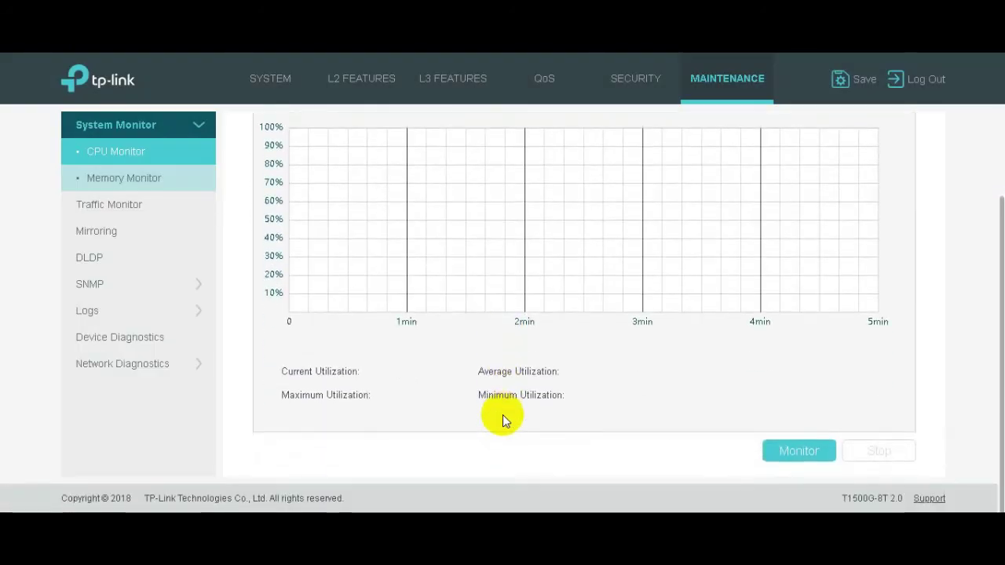
scroll(503, 414, "up", 3)
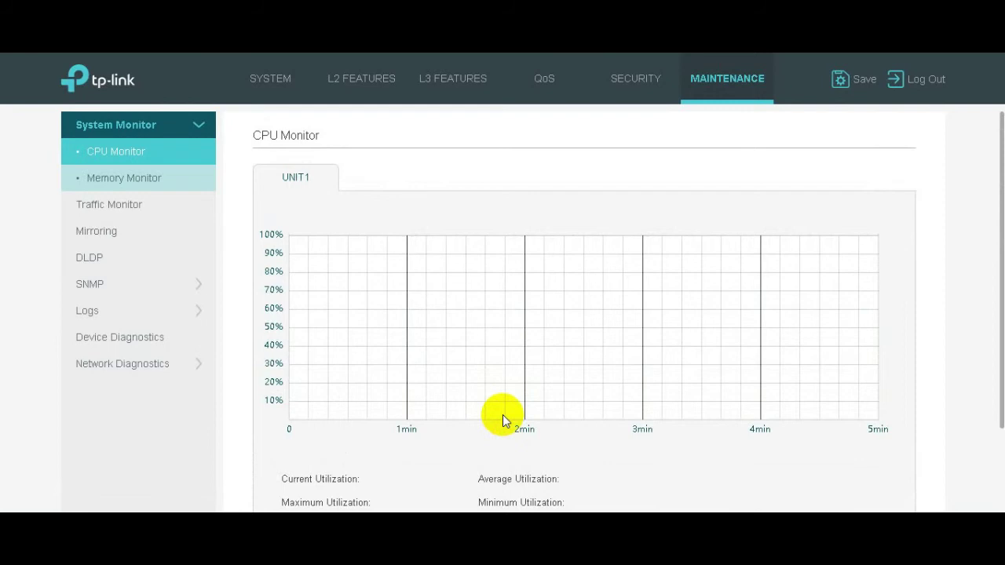
scroll(503, 421, "down", 3)
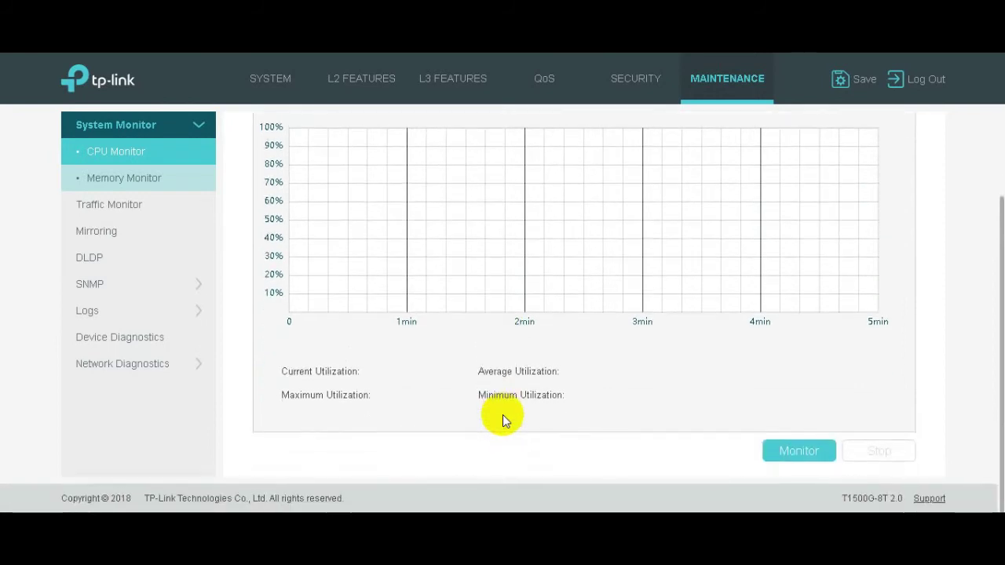
scroll(503, 421, "up", 3)
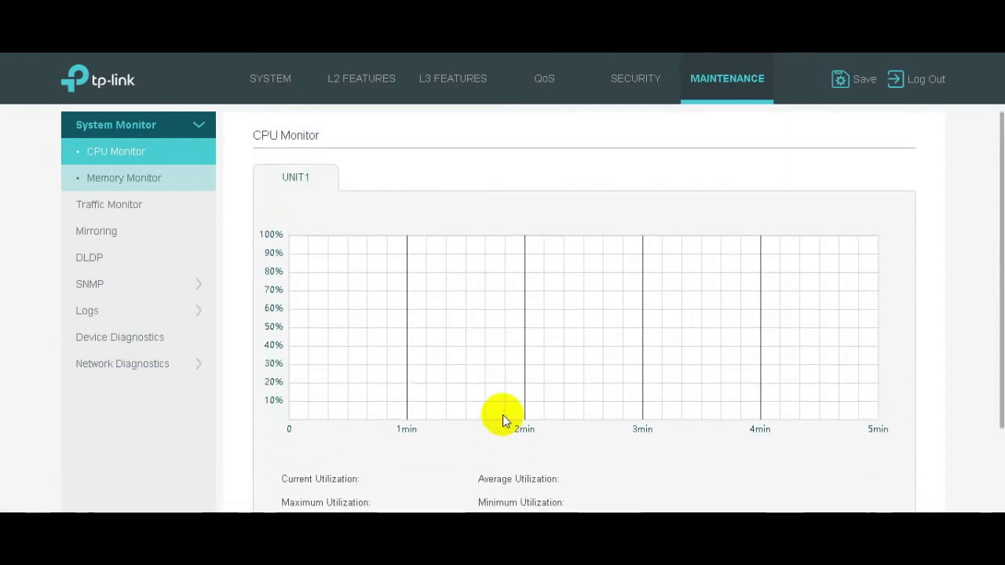
- Review the Traffic Monitor summary of packets and octets for the UNIT1 ports
left_click(142, 202)
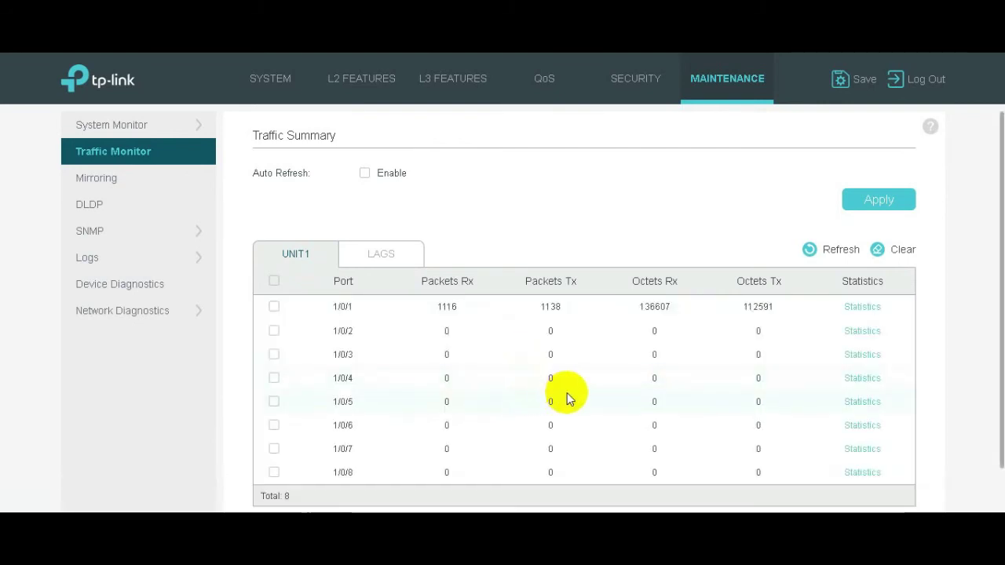
scroll(566, 399, "down", 1)
scroll(567, 399, "up", 1)
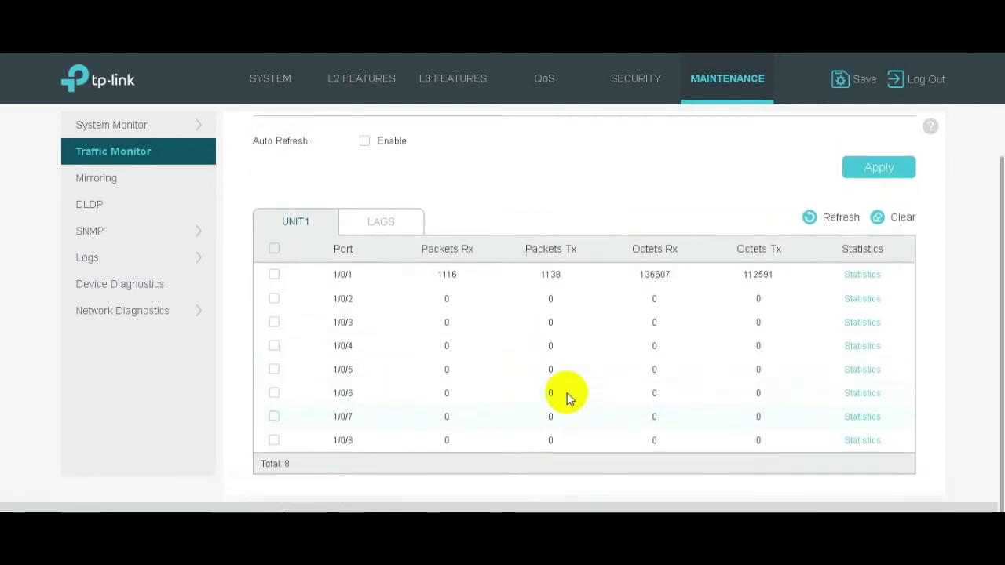